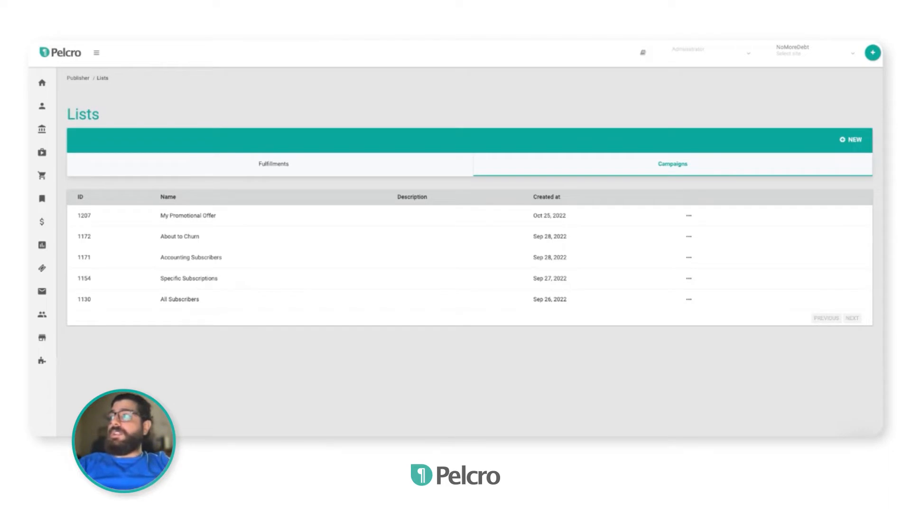
Open the campaign lists and start creating a new list
{"action": "mouse_move", "coordinate": [56, 93]}
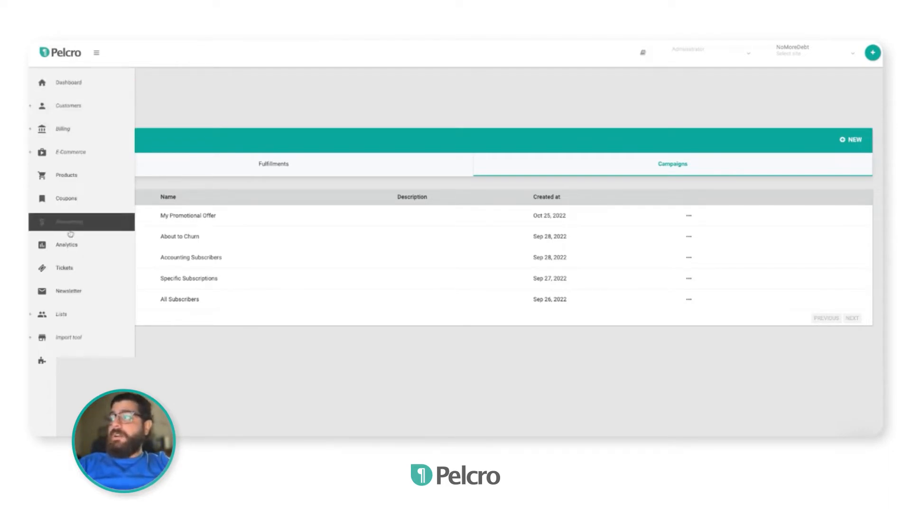
{"action": "left_click", "coordinate": [78, 314]}
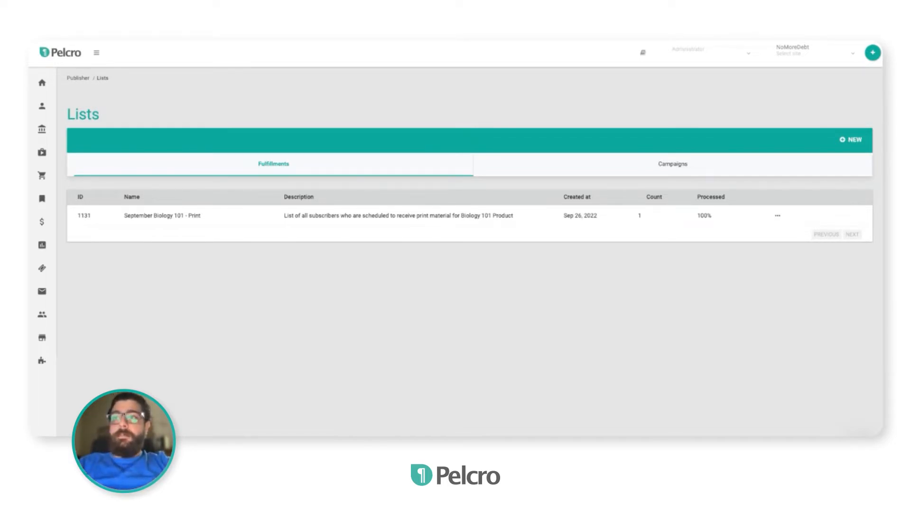
{"action": "left_click", "coordinate": [649, 167]}
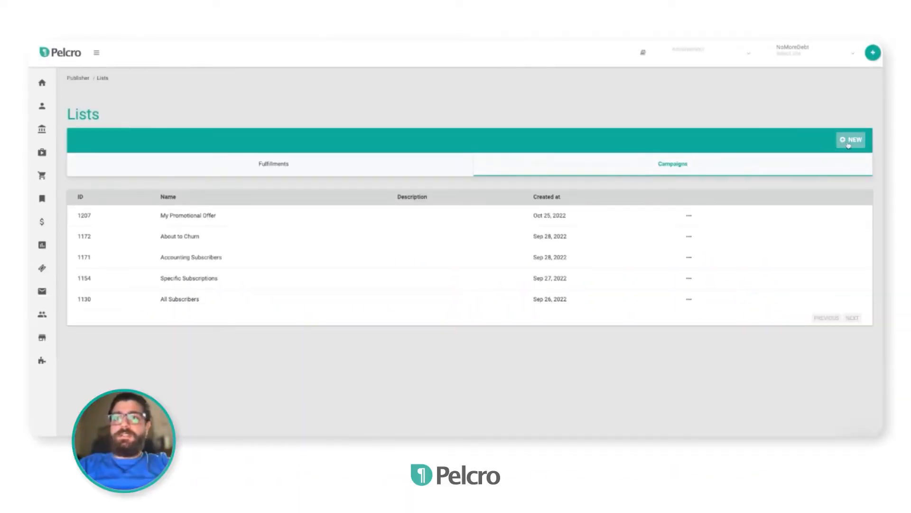
{"action": "left_click", "coordinate": [849, 140]}
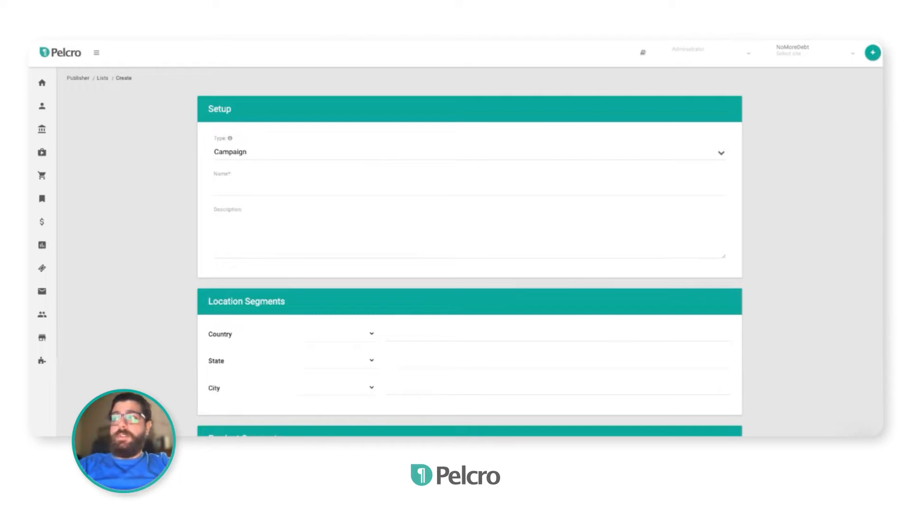
{"action": "left_click", "coordinate": [333, 160]}
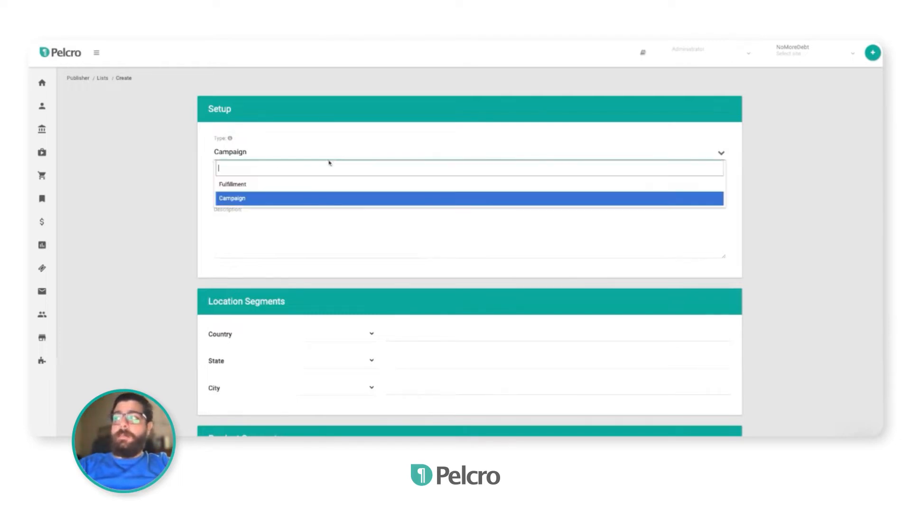
{"action": "left_click", "coordinate": [296, 190]}
{"action": "left_click", "coordinate": [247, 158]}
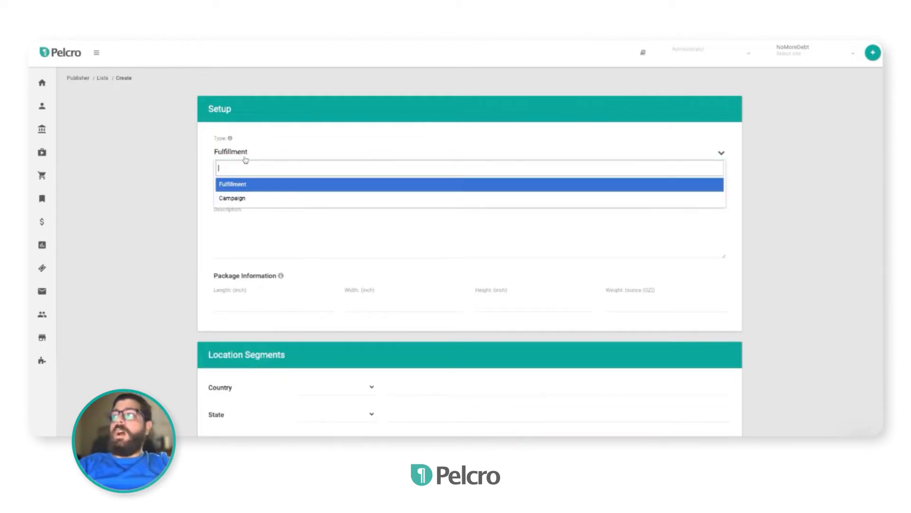
{"action": "left_click", "coordinate": [233, 197]}
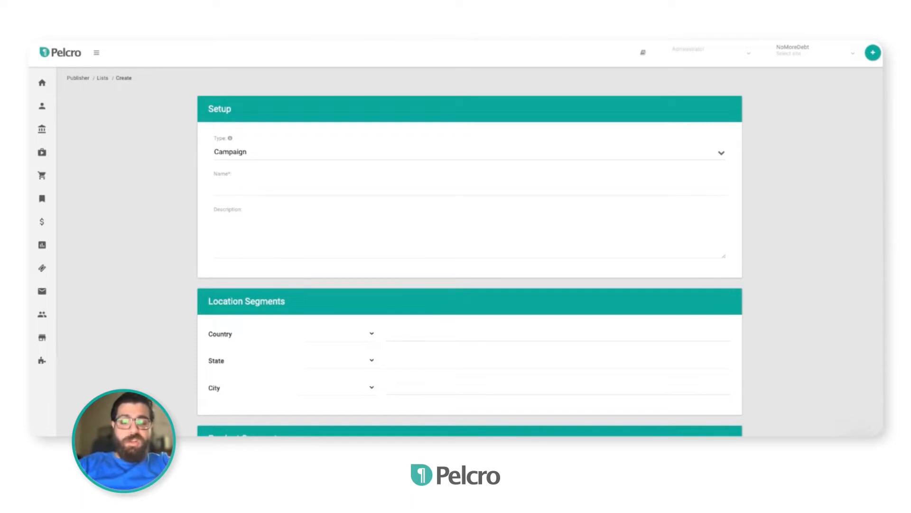
Name the new campaign list All Subscribers
{"action": "type", "text": "All"}
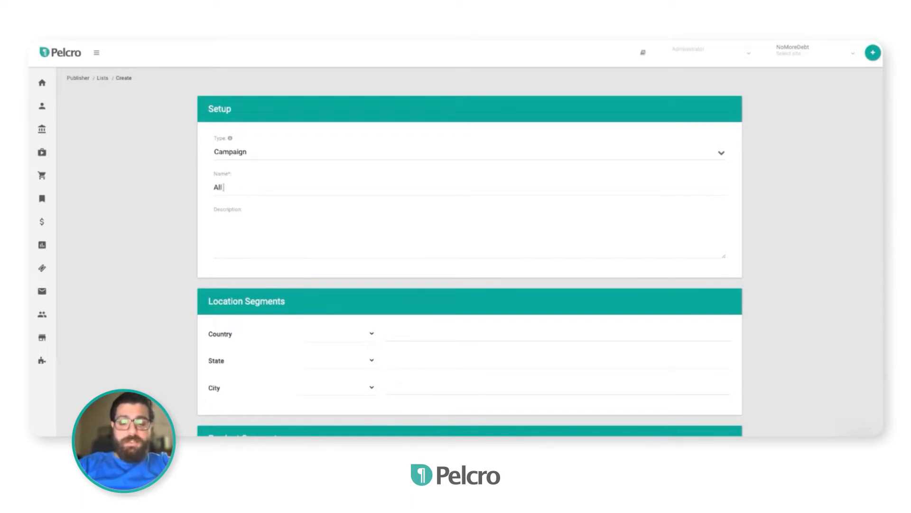
{"action": "type", "text": " Subscribers"}
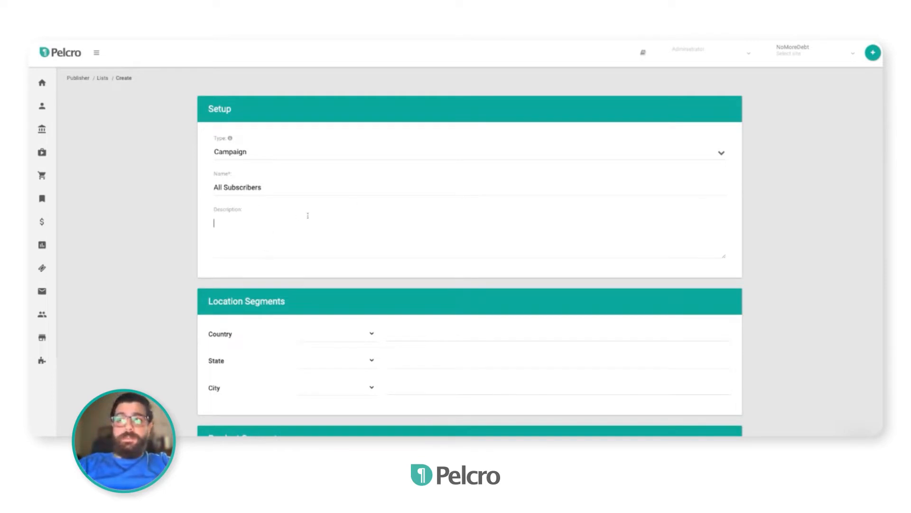
Scroll through the list form to review the location, product and subscription segment sections
{"action": "scroll", "coordinate": [307, 216], "scroll_direction": "down", "scroll_amount": 1}
{"action": "scroll", "coordinate": [308, 215], "scroll_direction": "up", "scroll_amount": 1}
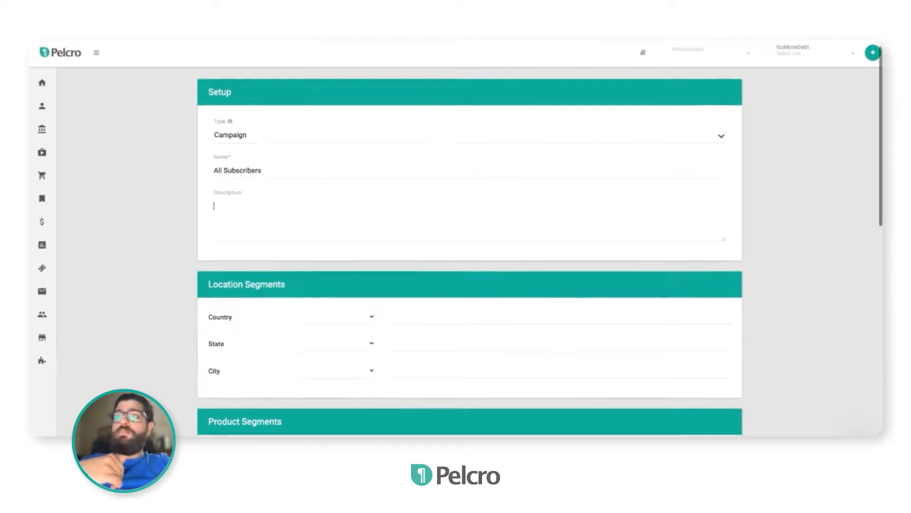
{"action": "scroll", "coordinate": [539, 252], "scroll_direction": "down", "scroll_amount": 1}
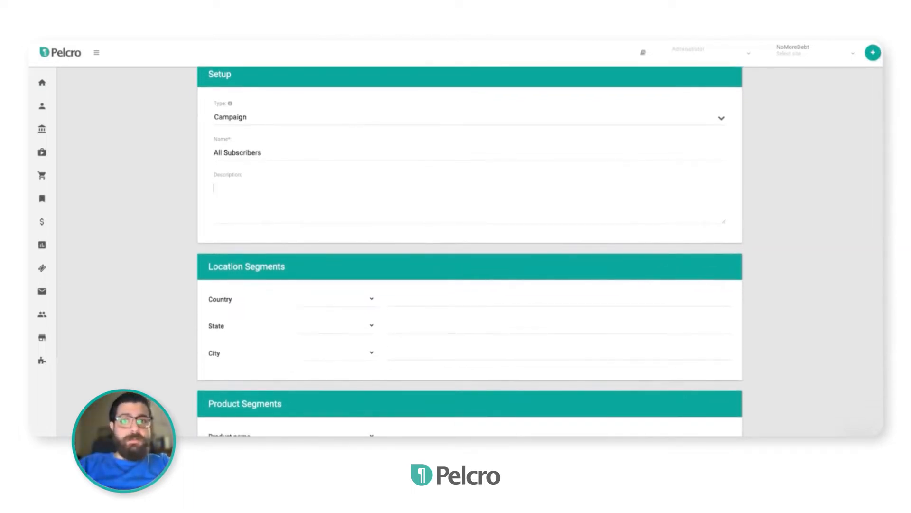
{"action": "scroll", "coordinate": [470, 251], "scroll_direction": "down", "scroll_amount": 7}
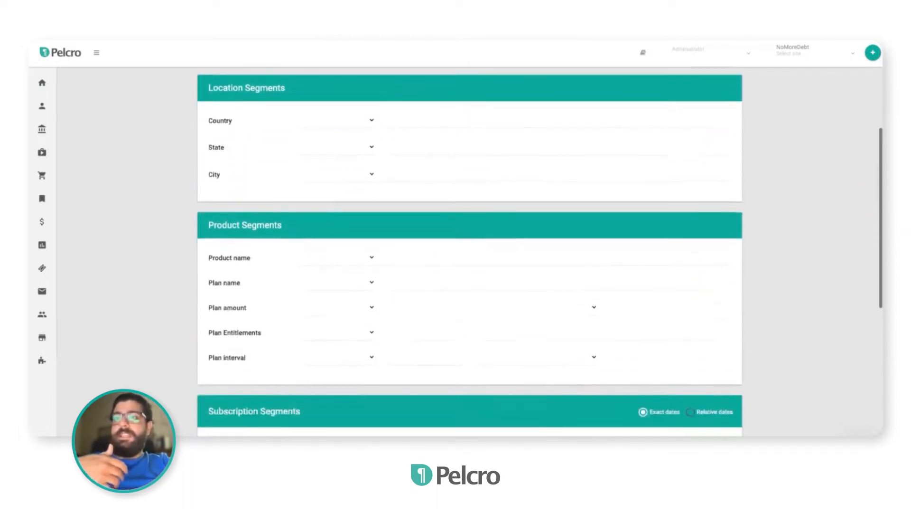
{"action": "scroll", "coordinate": [470, 252], "scroll_direction": "down", "scroll_amount": 5}
{"action": "scroll", "coordinate": [470, 252], "scroll_direction": "up", "scroll_amount": 9}
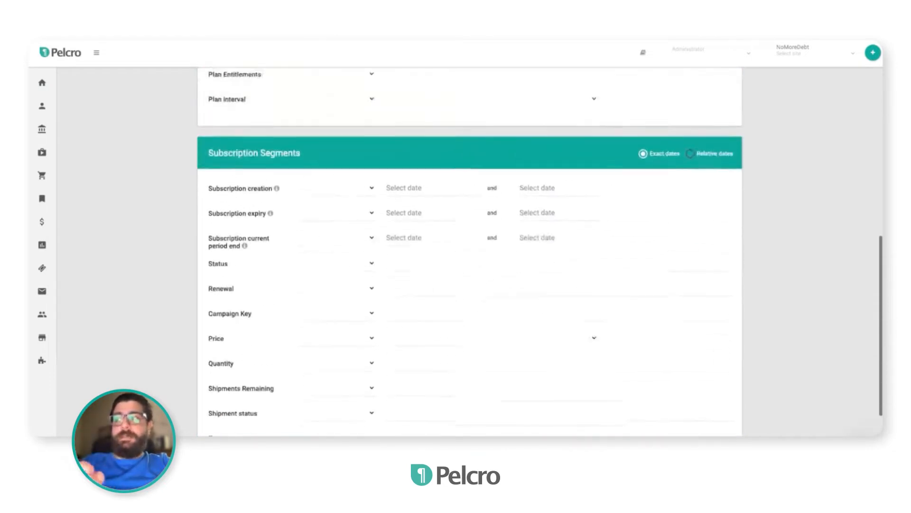
{"action": "scroll", "coordinate": [470, 252], "scroll_direction": "up", "scroll_amount": 3}
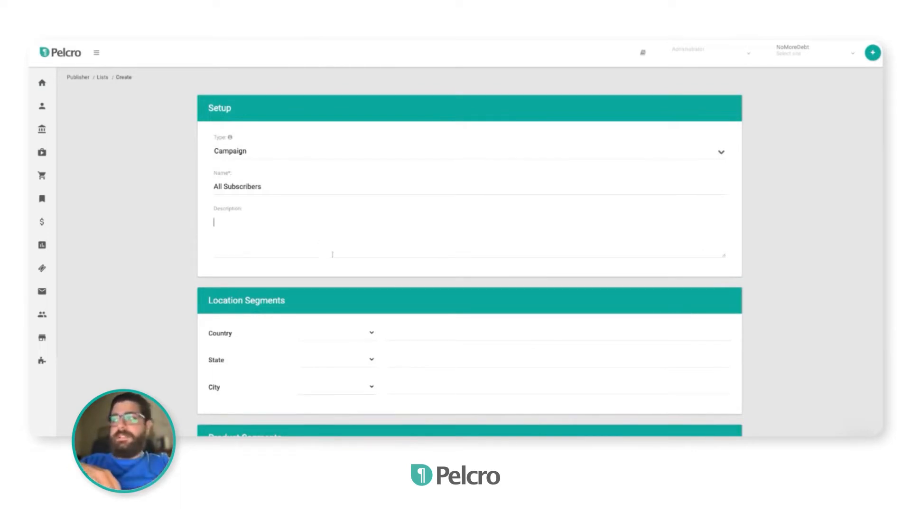
{"action": "scroll", "coordinate": [332, 253], "scroll_direction": "down", "scroll_amount": 2}
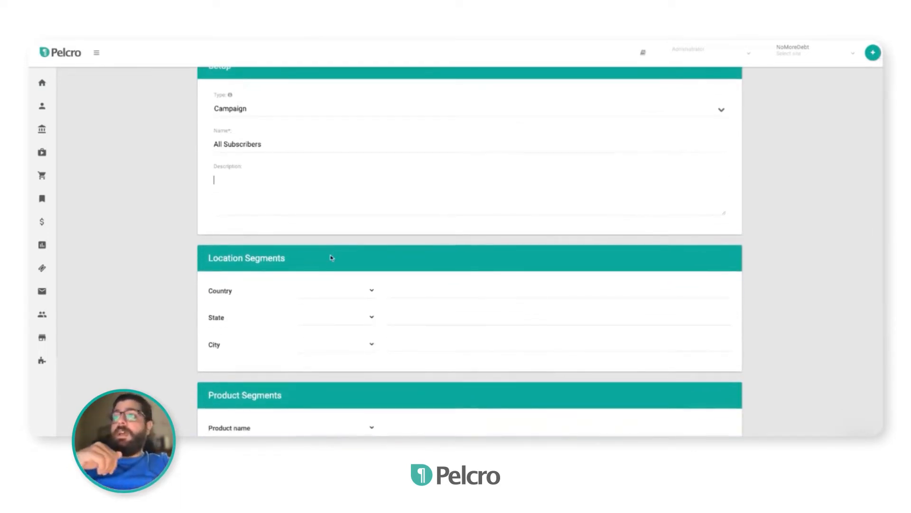
{"action": "scroll", "coordinate": [290, 254], "scroll_direction": "down", "scroll_amount": 1}
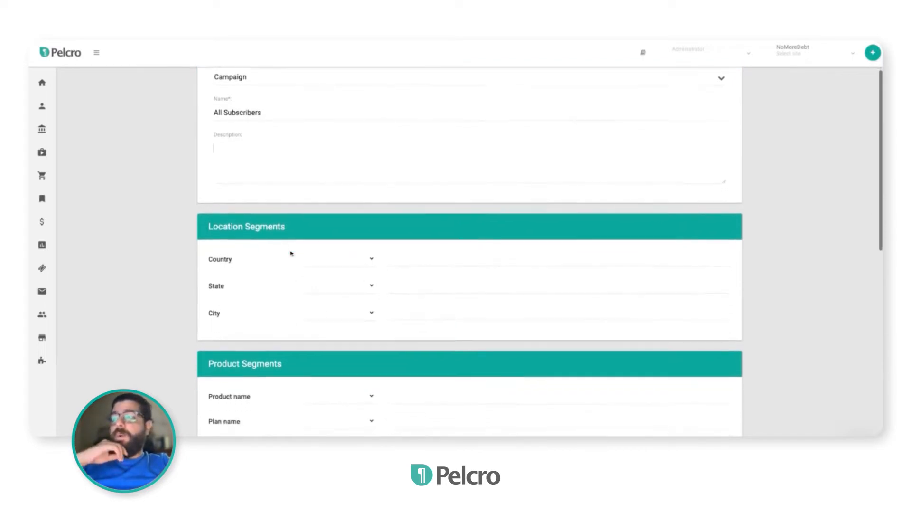
{"action": "scroll", "coordinate": [291, 253], "scroll_direction": "down", "scroll_amount": 1}
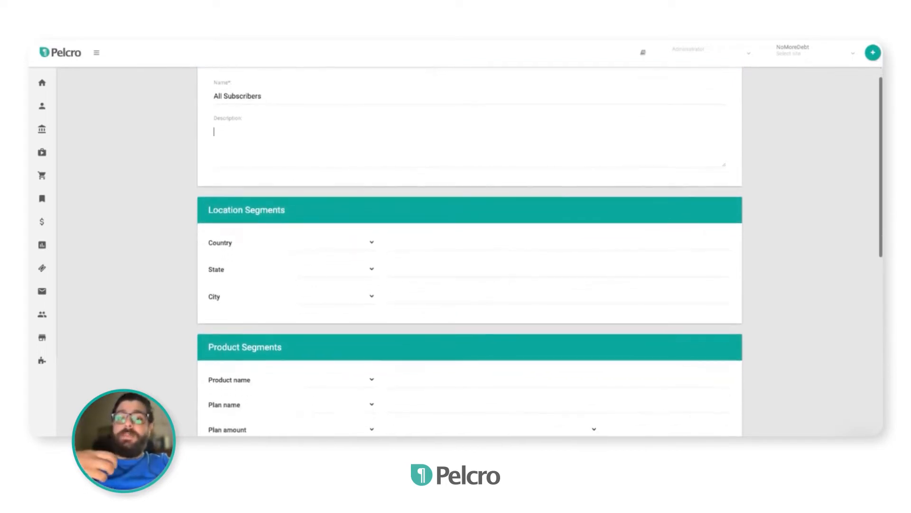
{"action": "scroll", "coordinate": [470, 252], "scroll_direction": "down", "scroll_amount": 1}
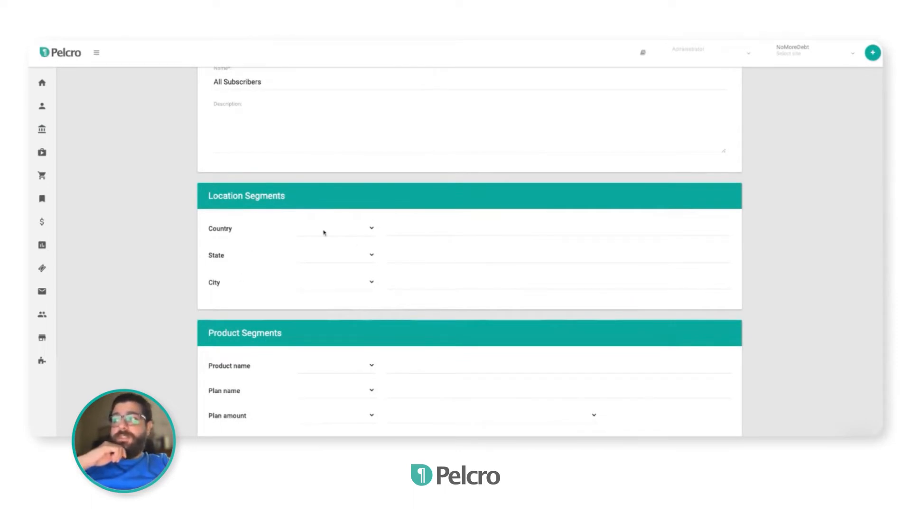
Set the country segment to include United States and Canada
{"action": "left_click", "coordinate": [327, 244]}
{"action": "left_click", "coordinate": [407, 232]}
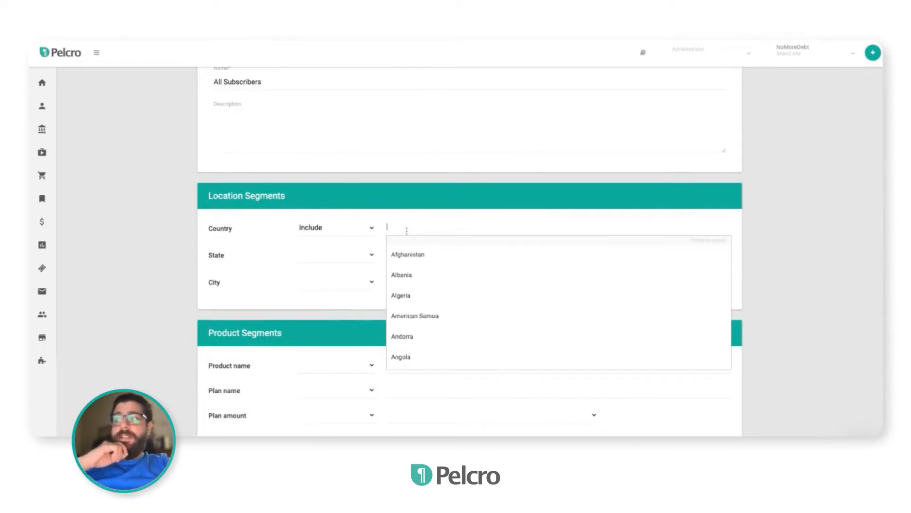
{"action": "type", "text": "United"}
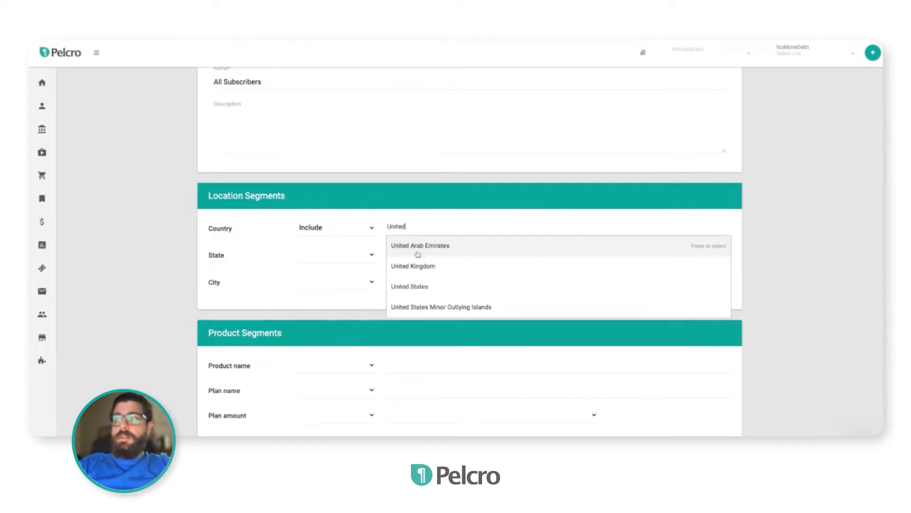
{"action": "left_click", "coordinate": [425, 288]}
{"action": "type", "text": "Cana"}
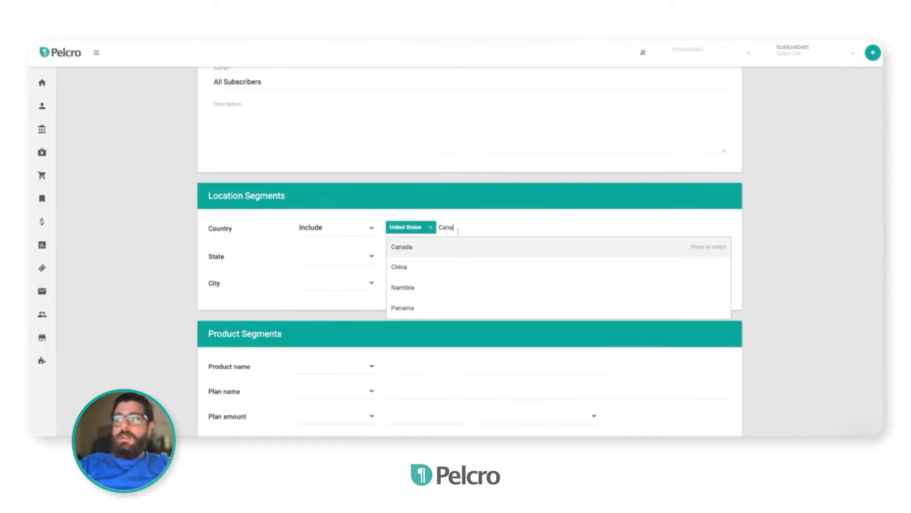
{"action": "left_click", "coordinate": [435, 247]}
Set the state segment to exclude Alaska
{"action": "left_click", "coordinate": [344, 258]}
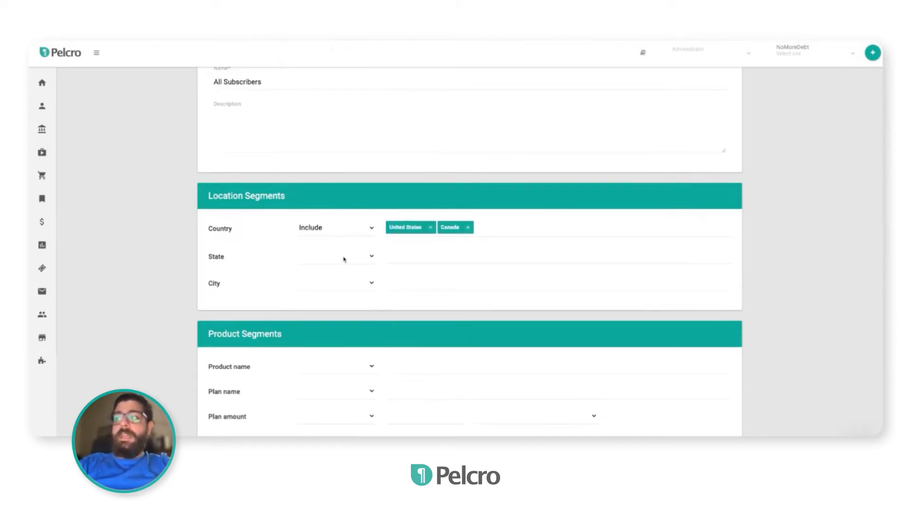
{"action": "left_click", "coordinate": [350, 274]}
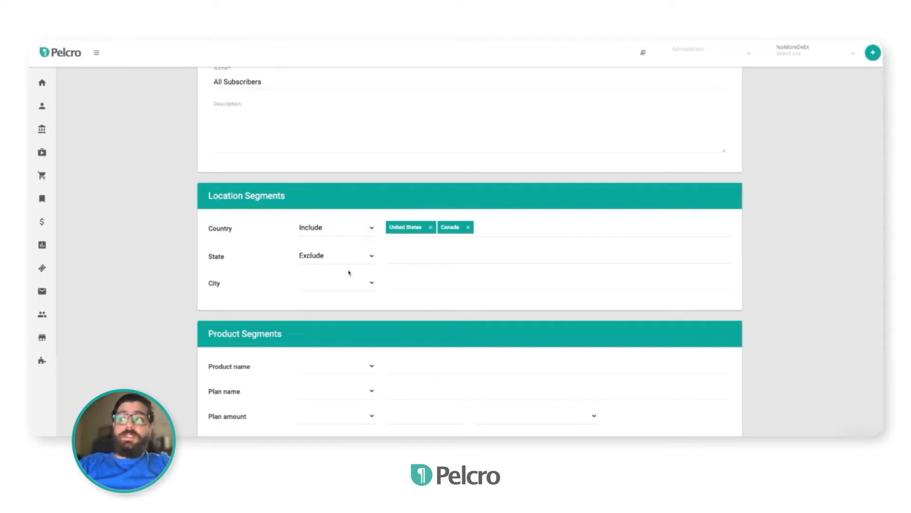
{"action": "left_click", "coordinate": [417, 256]}
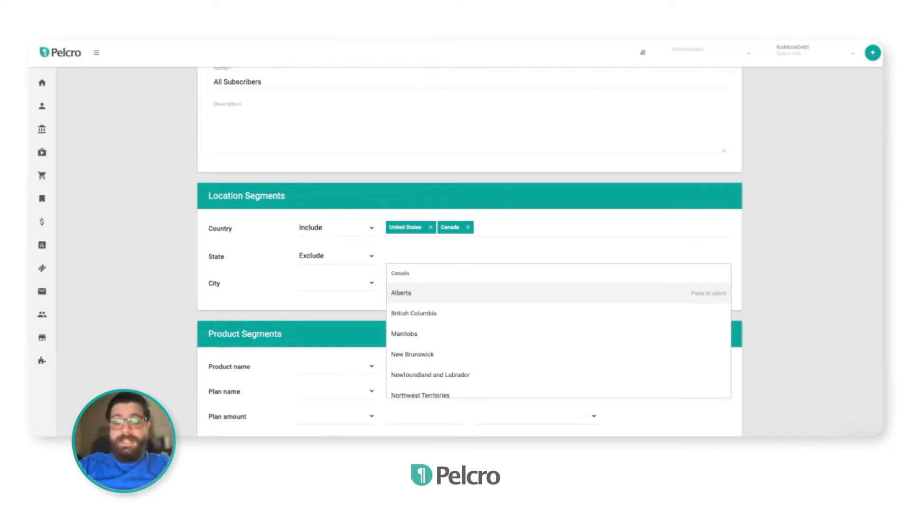
{"action": "type", "text": "Alas"}
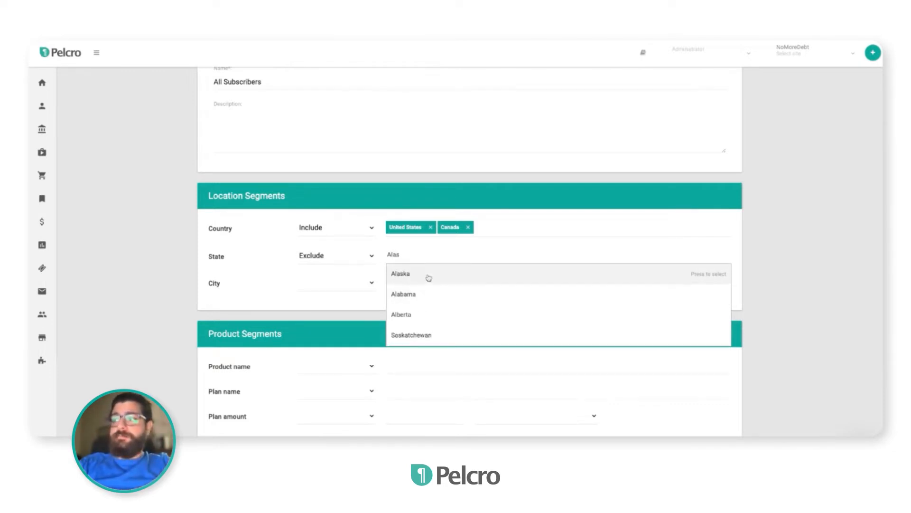
{"action": "left_click", "coordinate": [429, 278]}
{"action": "left_click", "coordinate": [259, 284]}
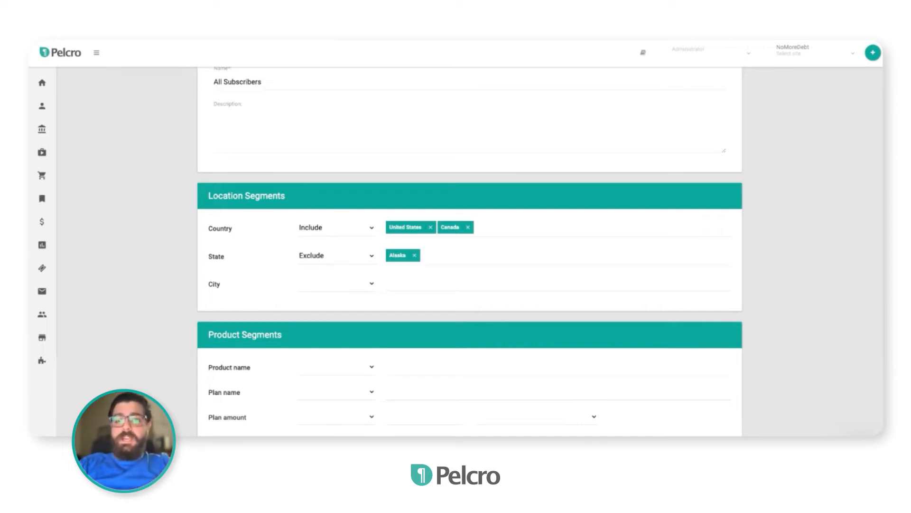
Include the products 3686 | Consulting Services, 3727 | Productgenics and 3878 | Accounting Services in the product name segment
{"action": "scroll", "coordinate": [332, 289], "scroll_direction": "down", "scroll_amount": 1}
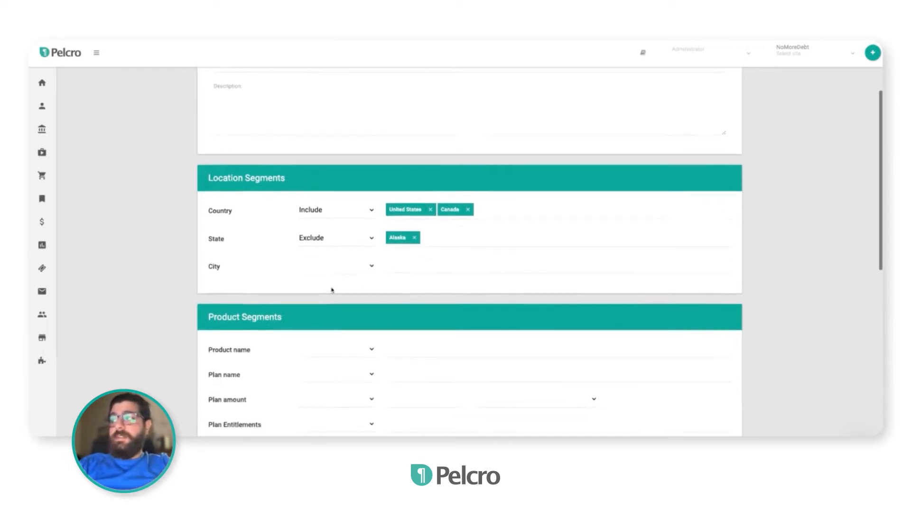
{"action": "scroll", "coordinate": [332, 289], "scroll_direction": "down", "scroll_amount": 3}
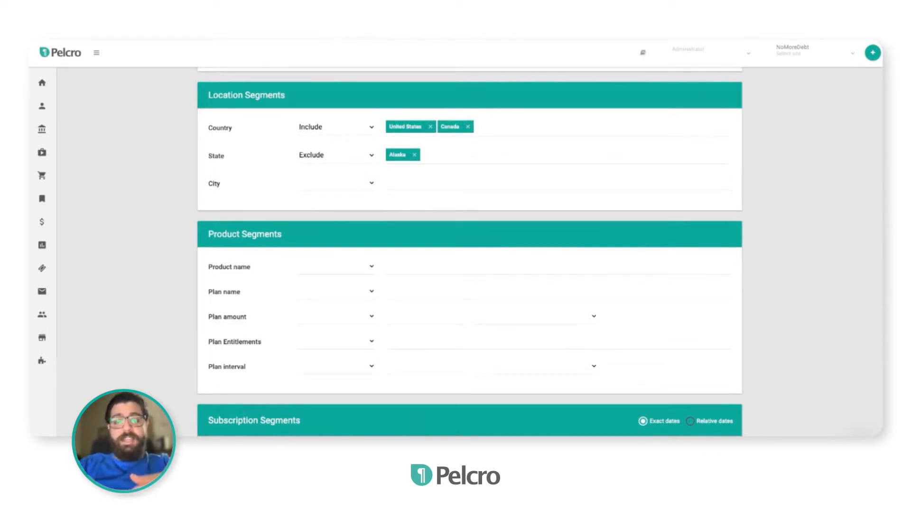
{"action": "left_click", "coordinate": [337, 268]}
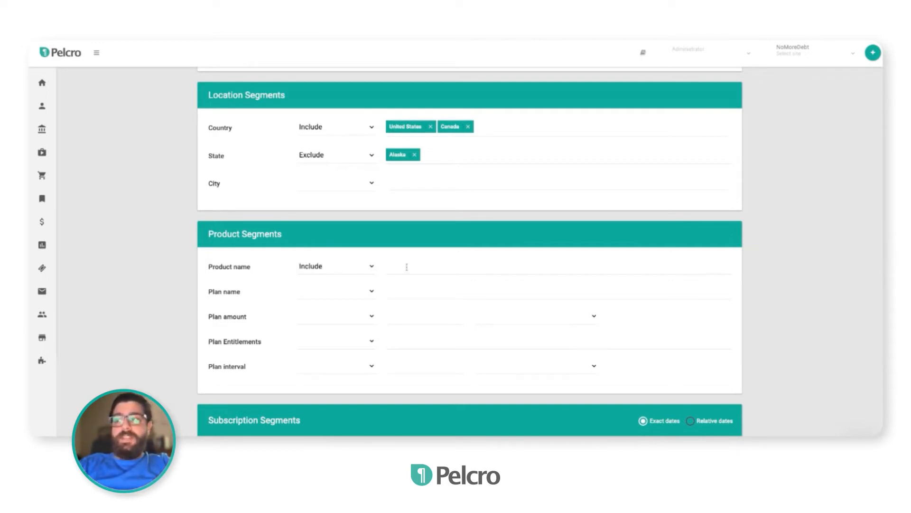
{"action": "left_click", "coordinate": [407, 273]}
{"action": "left_click", "coordinate": [407, 284]}
{"action": "left_click", "coordinate": [476, 269]}
{"action": "left_click", "coordinate": [471, 287]}
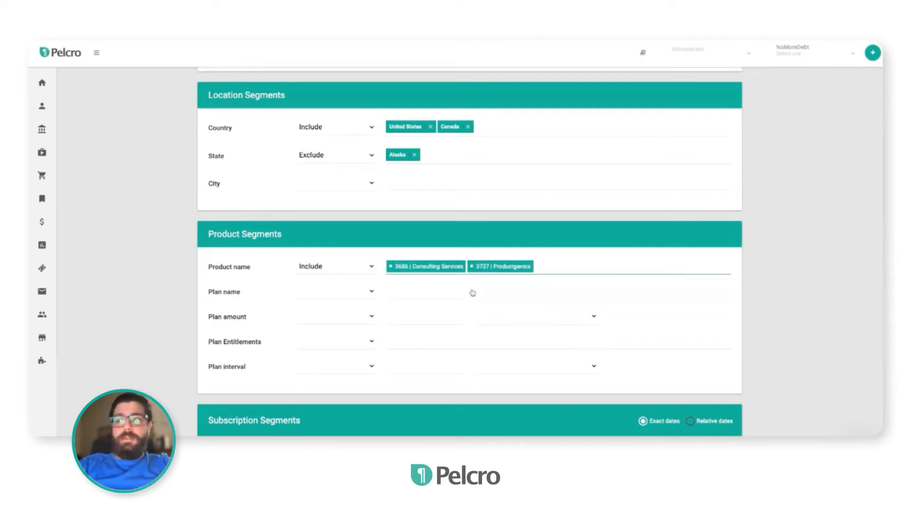
{"action": "left_click", "coordinate": [545, 266]}
{"action": "left_click", "coordinate": [540, 284]}
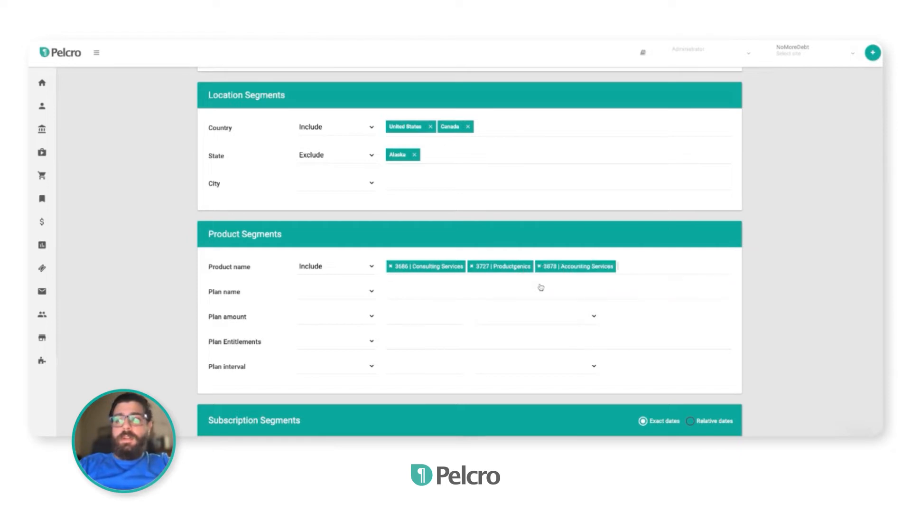
Set the plan name segment to exclude the 364833 | Daily plan
{"action": "left_click", "coordinate": [352, 297]}
{"action": "left_click", "coordinate": [337, 314]}
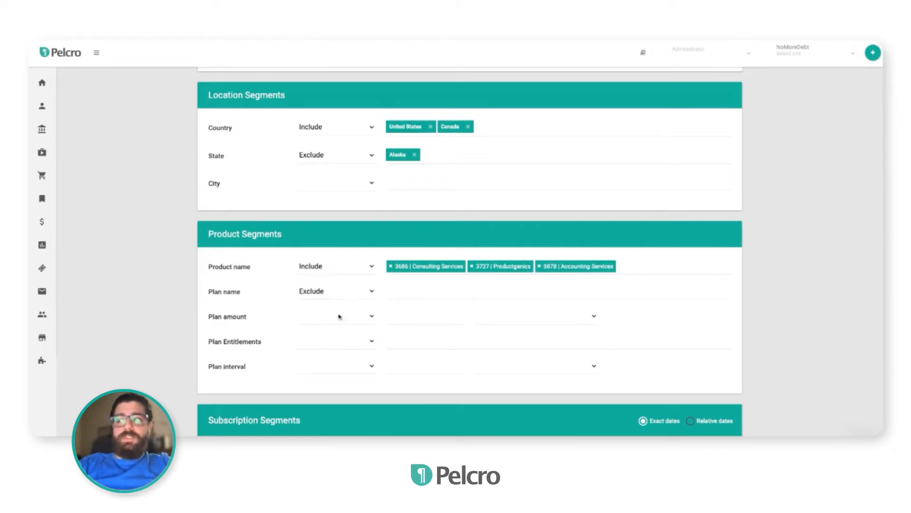
{"action": "left_click", "coordinate": [401, 291]}
{"action": "left_click", "coordinate": [426, 311]}
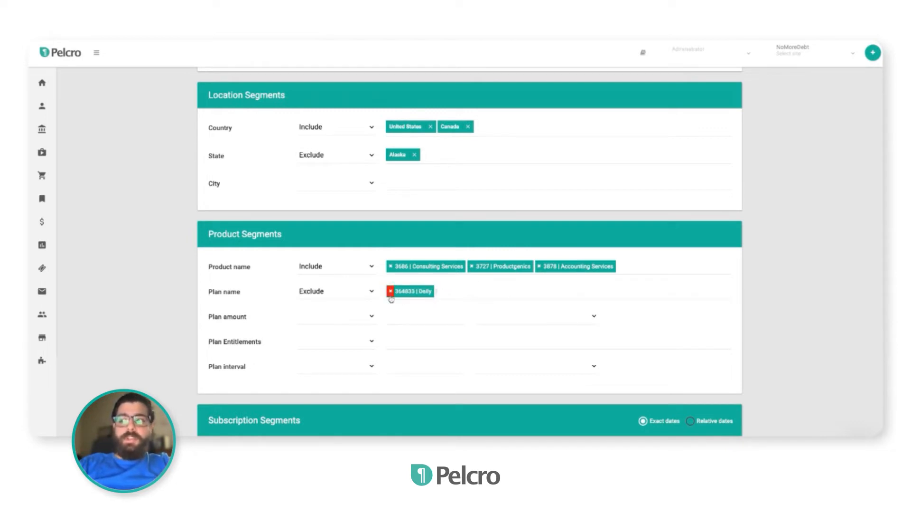
Set the plan amount segment to between 10 and 50 in USD - US Dollar
{"action": "scroll", "coordinate": [428, 308], "scroll_direction": "down", "scroll_amount": 1}
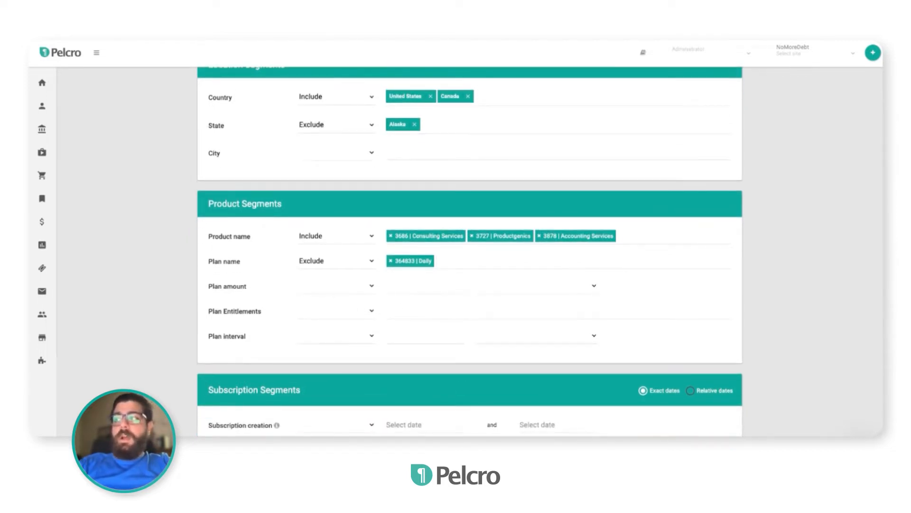
{"action": "left_click", "coordinate": [354, 298]}
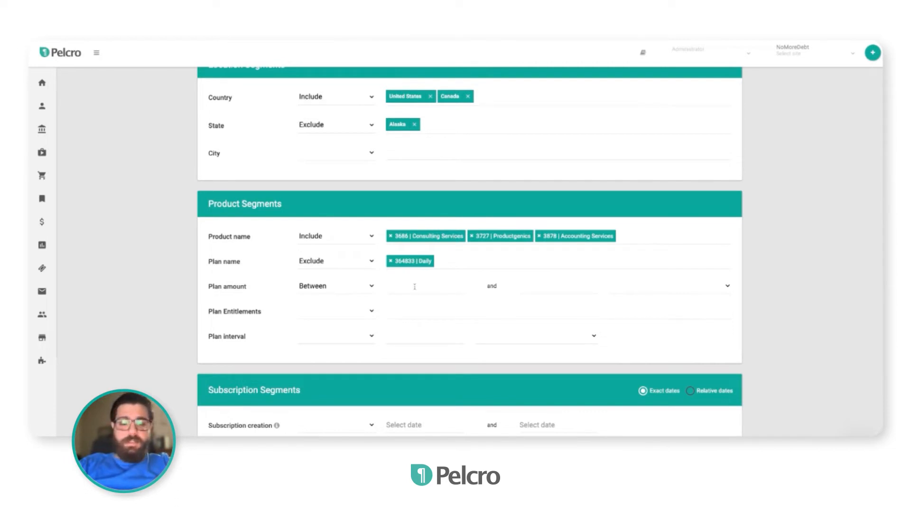
{"action": "left_click", "coordinate": [366, 290]}
{"action": "type", "text": "20"}
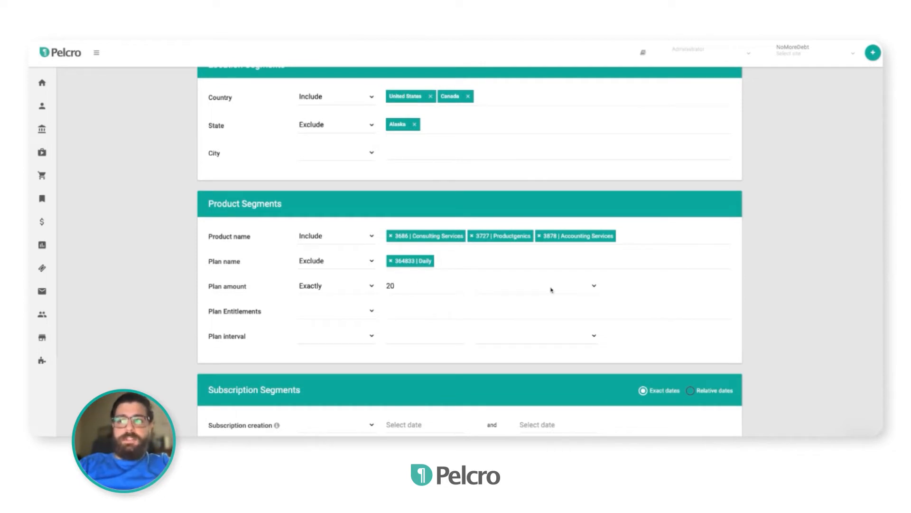
{"action": "left_click", "coordinate": [537, 311]}
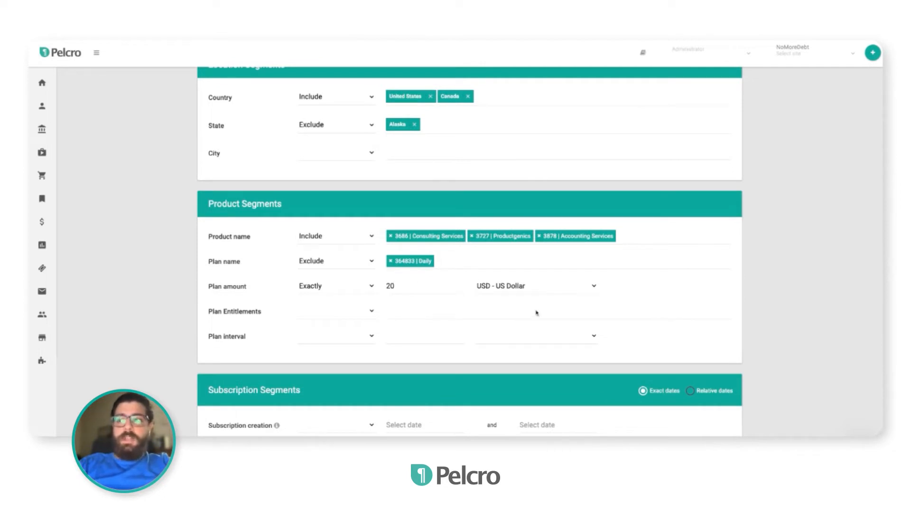
{"action": "left_click", "coordinate": [352, 292]}
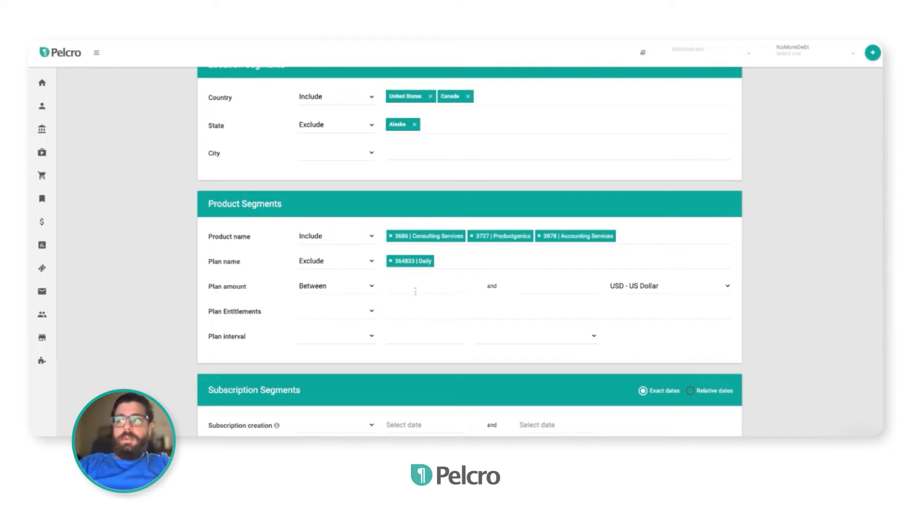
{"action": "left_click", "coordinate": [416, 289]}
{"action": "type", "text": "10"}
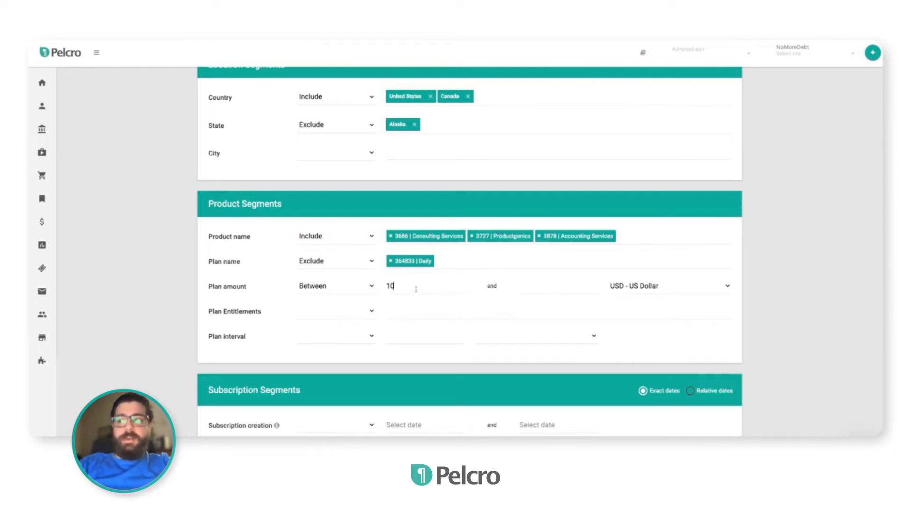
{"action": "type", "text": "50"}
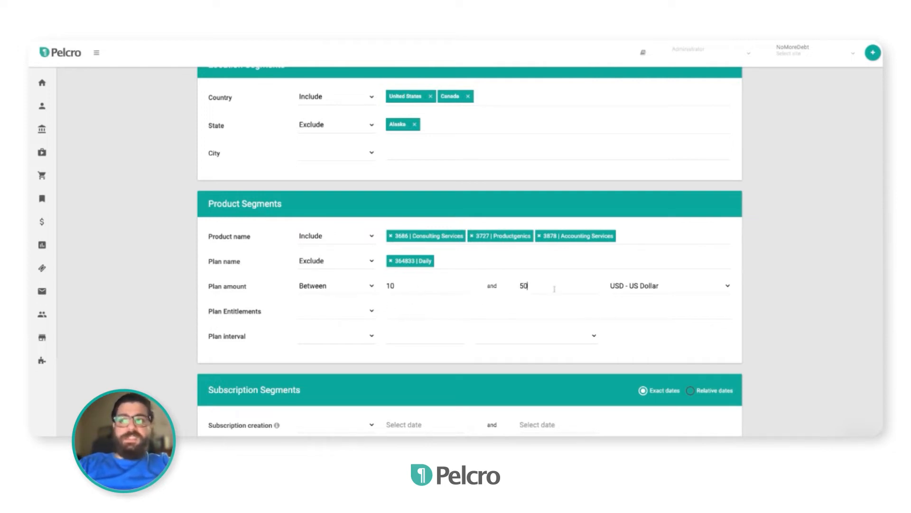
Set the plan entitlements segment to Include
{"action": "left_click", "coordinate": [318, 317]}
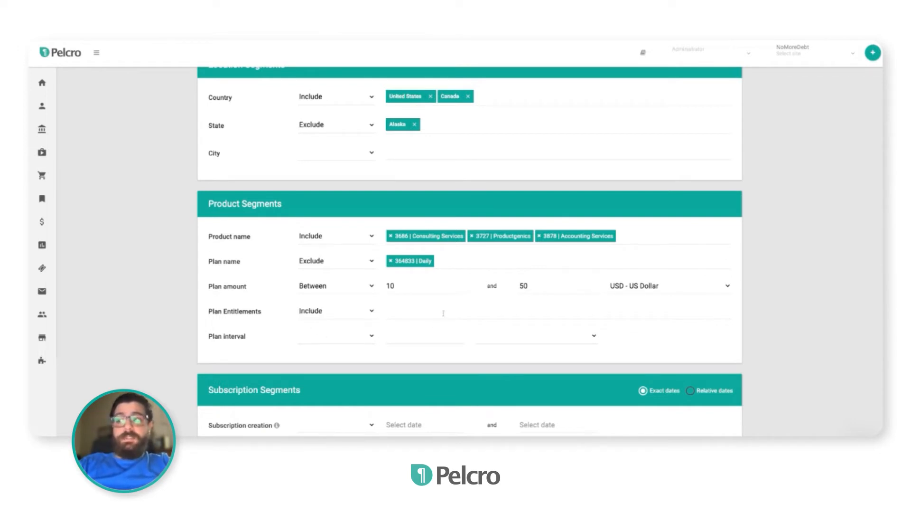
{"action": "left_click", "coordinate": [418, 312]}
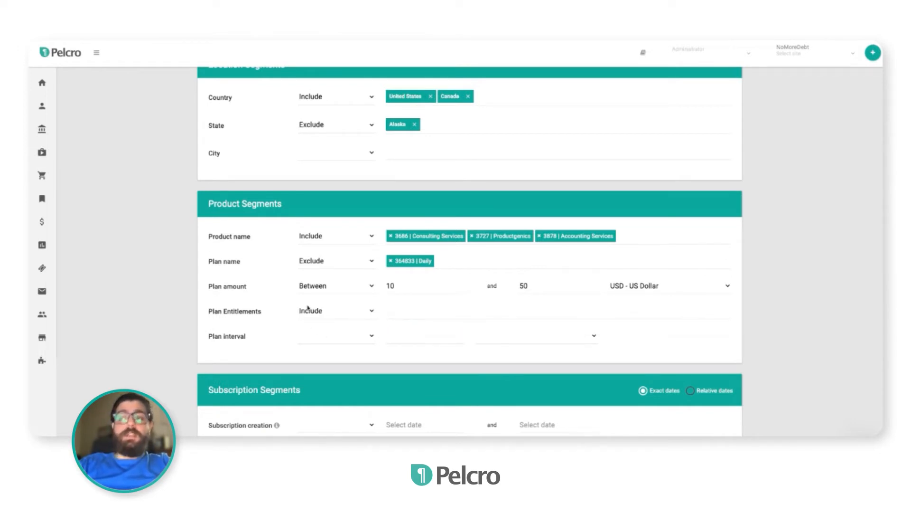
Set the plan interval segment to exactly 1 Weeks
{"action": "scroll", "coordinate": [356, 354], "scroll_direction": "down", "scroll_amount": 1}
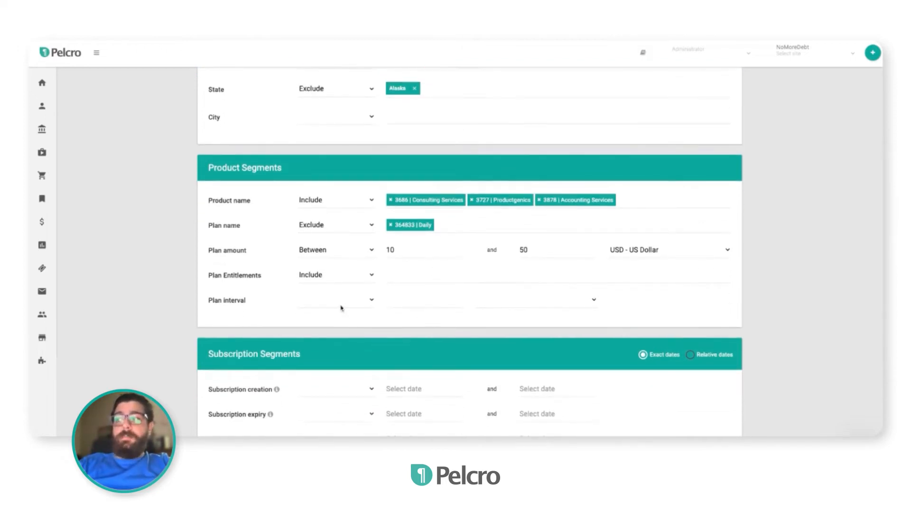
{"action": "left_click", "coordinate": [341, 307]}
{"action": "left_click", "coordinate": [328, 321]}
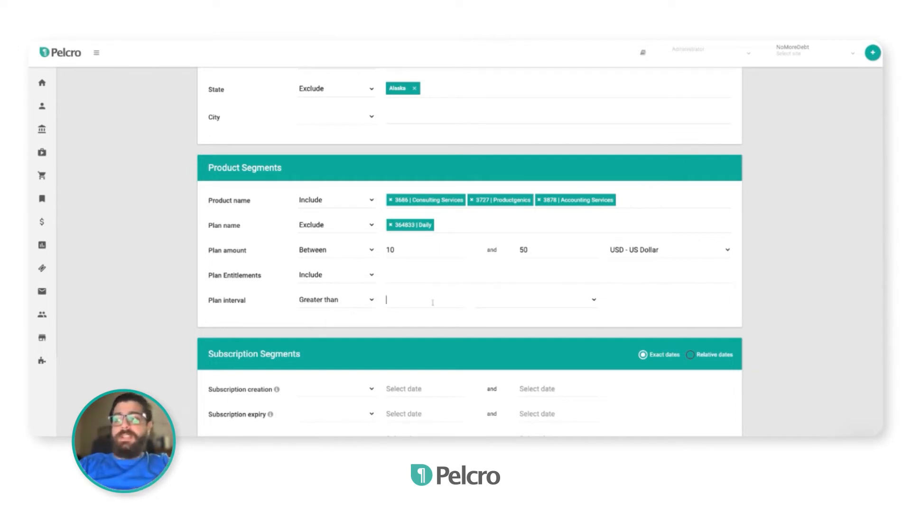
{"action": "left_click", "coordinate": [355, 302]}
{"action": "left_click", "coordinate": [362, 315]}
{"action": "left_click", "coordinate": [415, 301]}
{"action": "type", "text": "1"}
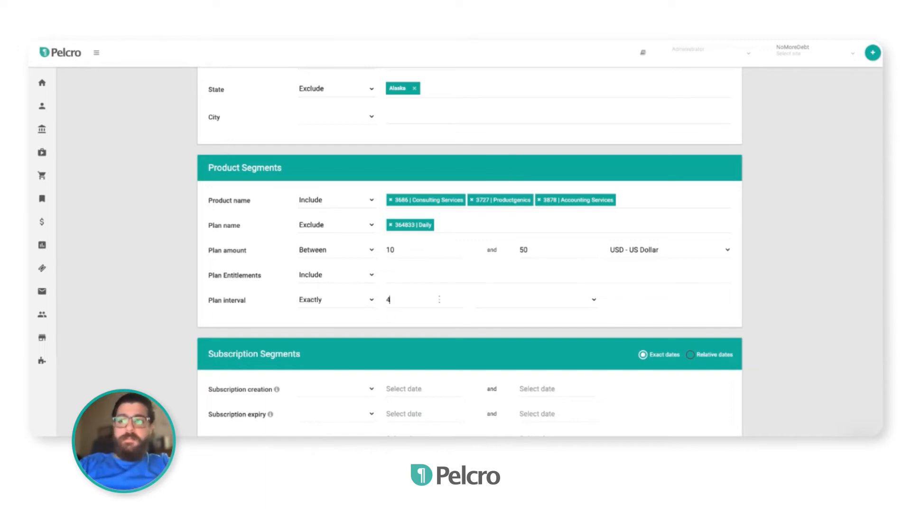
{"action": "left_click", "coordinate": [549, 304]}
{"action": "left_click", "coordinate": [536, 324]}
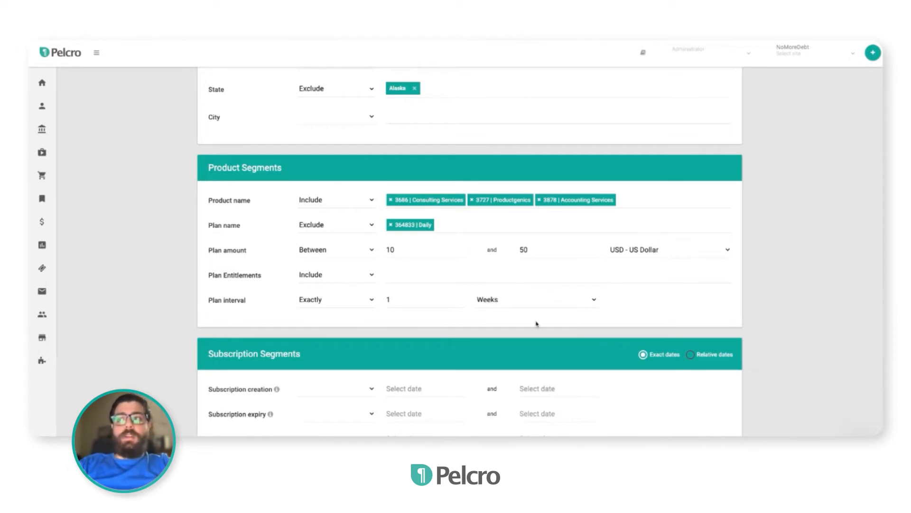
Set subscription creation to between exact dates 09/01/2022 and 09/30/2022
{"action": "scroll", "coordinate": [396, 340], "scroll_direction": "down", "scroll_amount": 3}
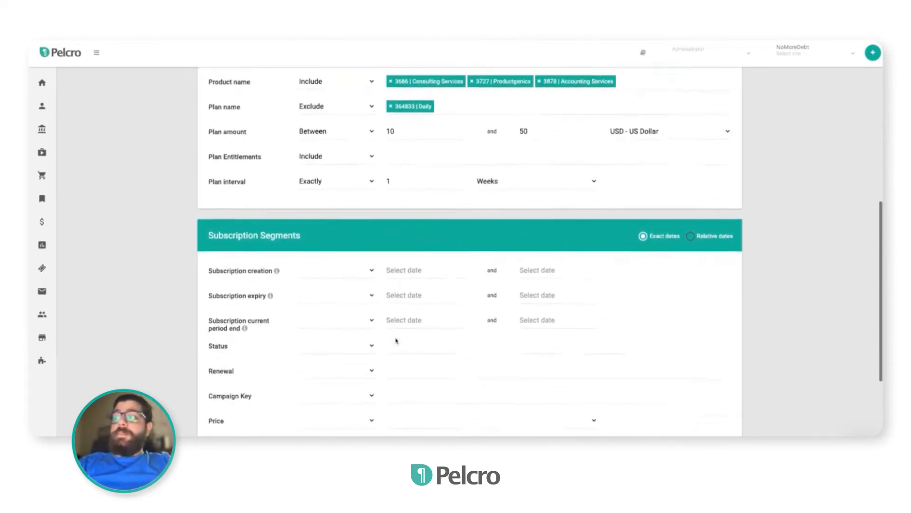
{"action": "scroll", "coordinate": [396, 340], "scroll_direction": "down", "scroll_amount": 3}
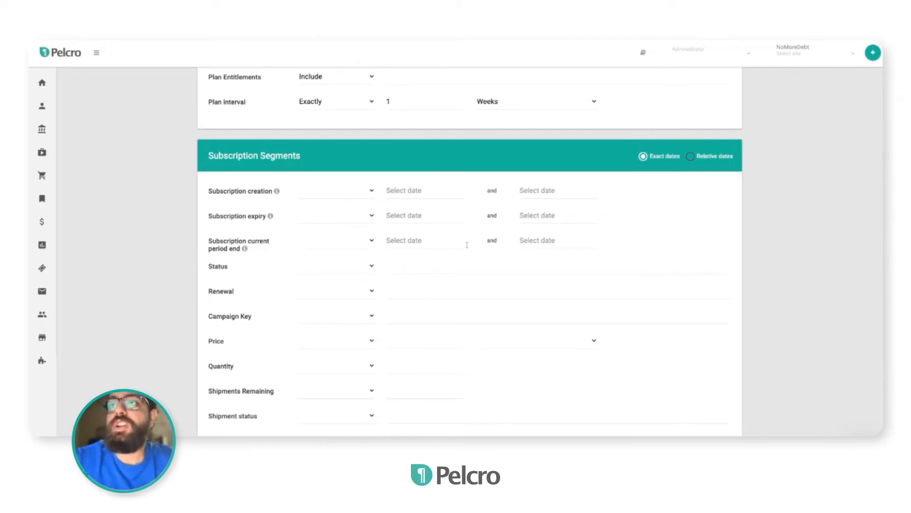
{"action": "scroll", "coordinate": [467, 245], "scroll_direction": "up", "scroll_amount": 1}
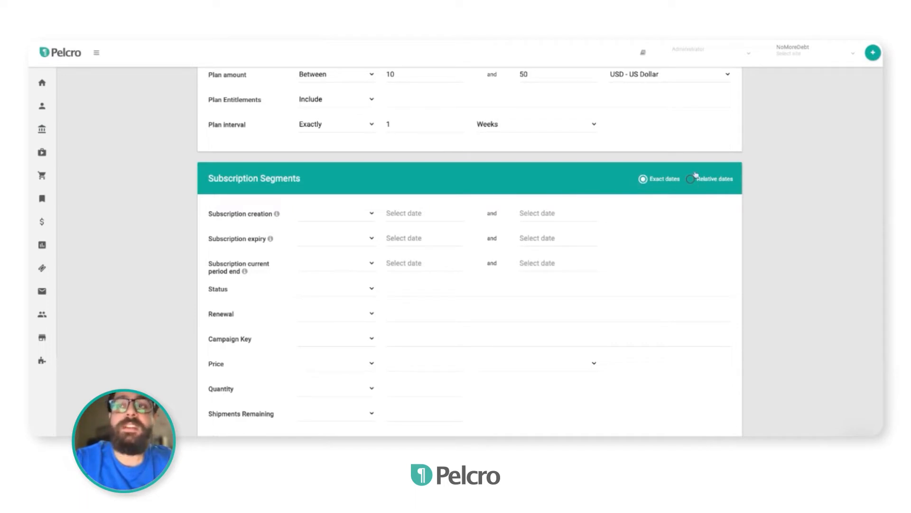
{"action": "scroll", "coordinate": [695, 176], "scroll_direction": "up", "scroll_amount": 9}
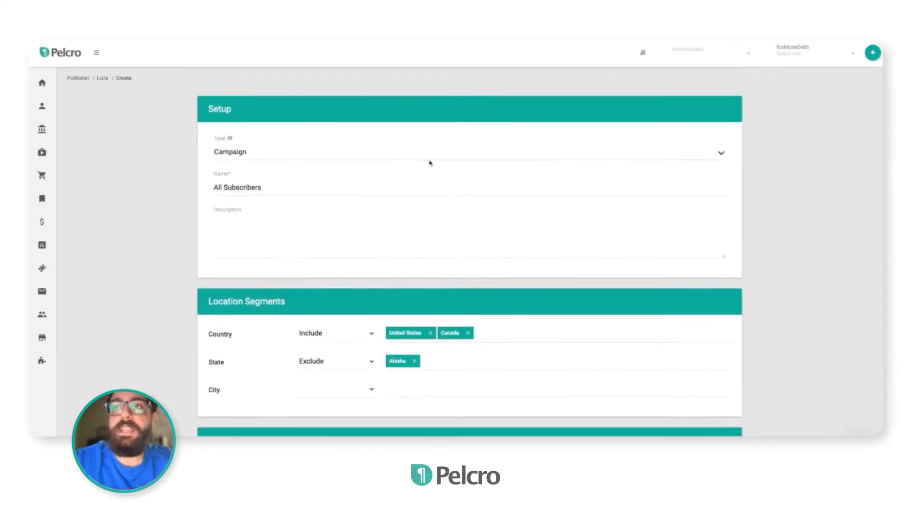
{"action": "scroll", "coordinate": [474, 162], "scroll_direction": "down", "scroll_amount": 9}
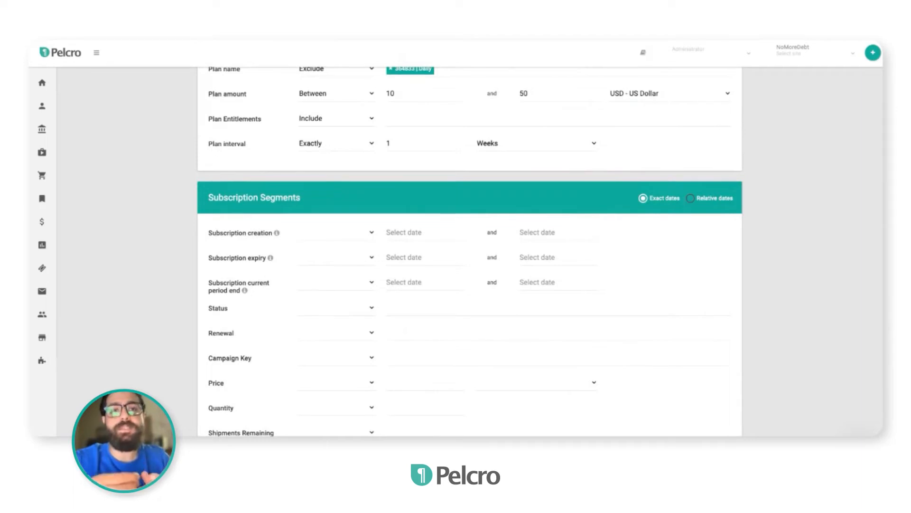
{"action": "left_click", "coordinate": [327, 237]}
{"action": "left_click", "coordinate": [413, 233]}
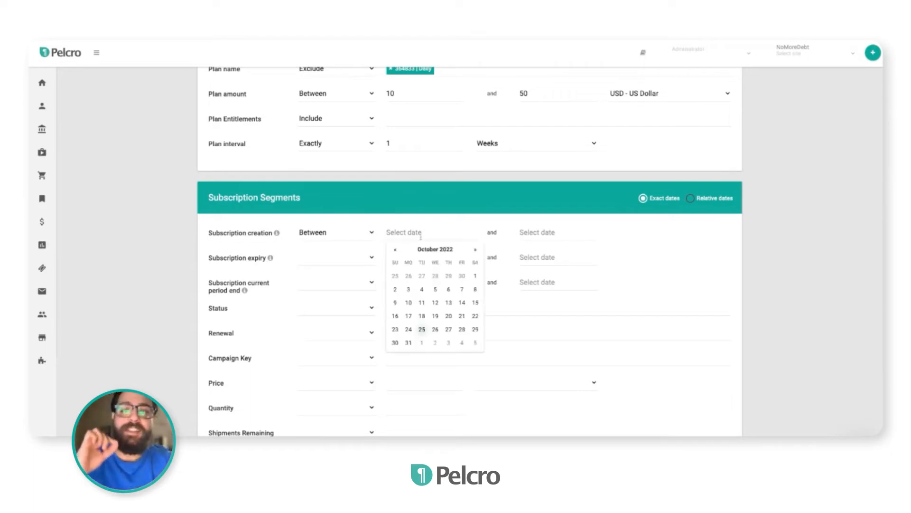
{"action": "left_click", "coordinate": [395, 250]}
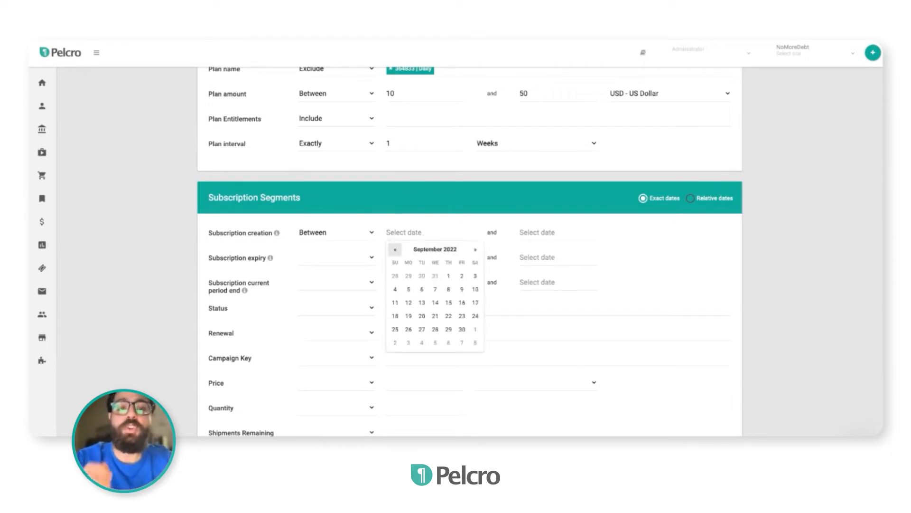
{"action": "left_click", "coordinate": [448, 276]}
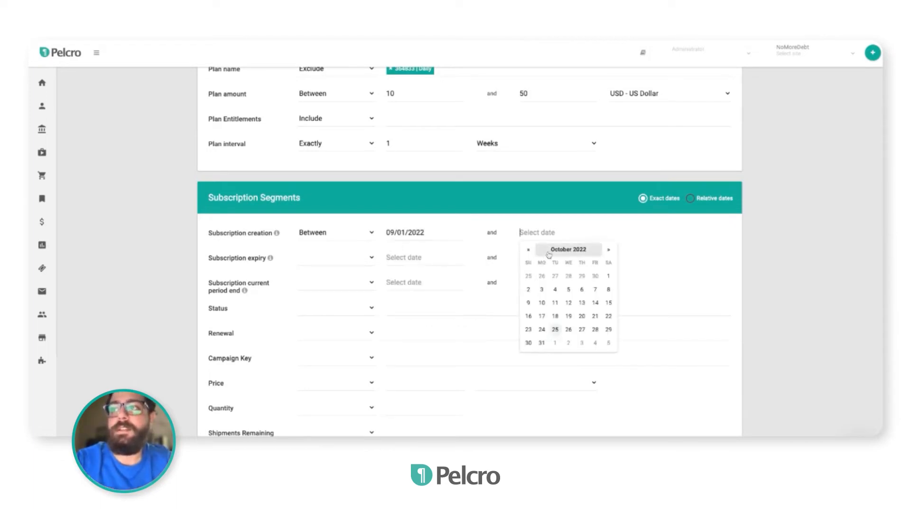
{"action": "left_click", "coordinate": [528, 250]}
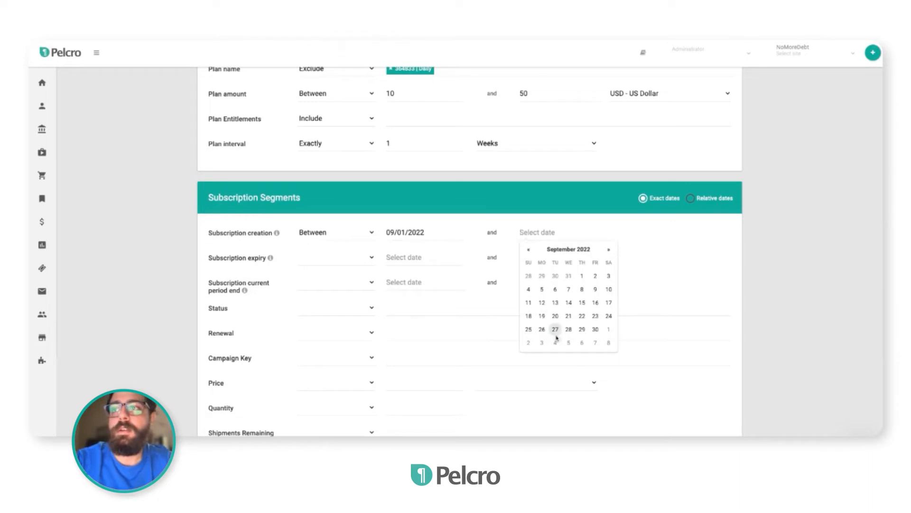
{"action": "left_click", "coordinate": [594, 329]}
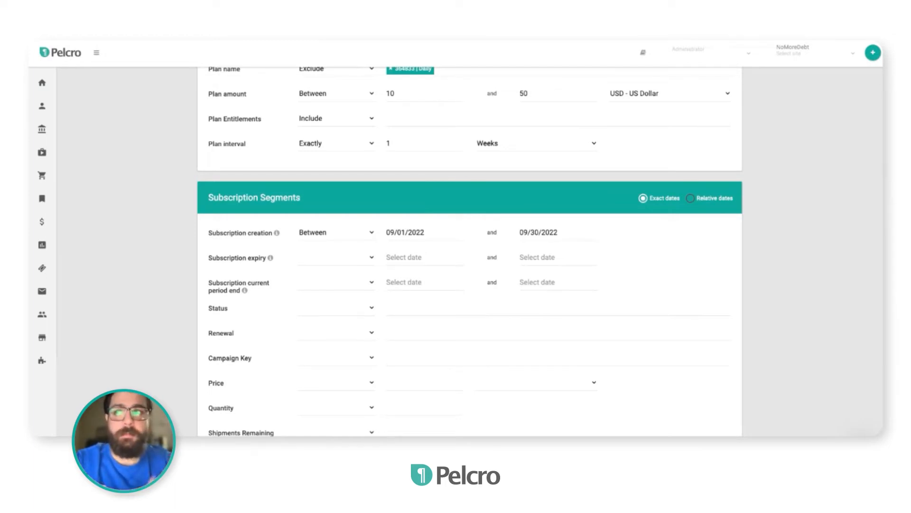
Switch the subscription segments to relative dates and set subscription creation between 15 and 30 Days
{"action": "left_click", "coordinate": [700, 202]}
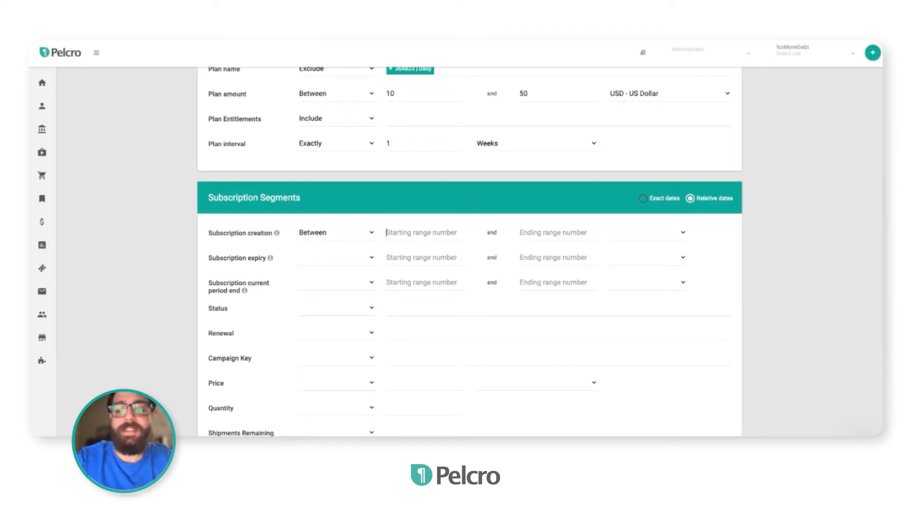
{"action": "type", "text": "15"}
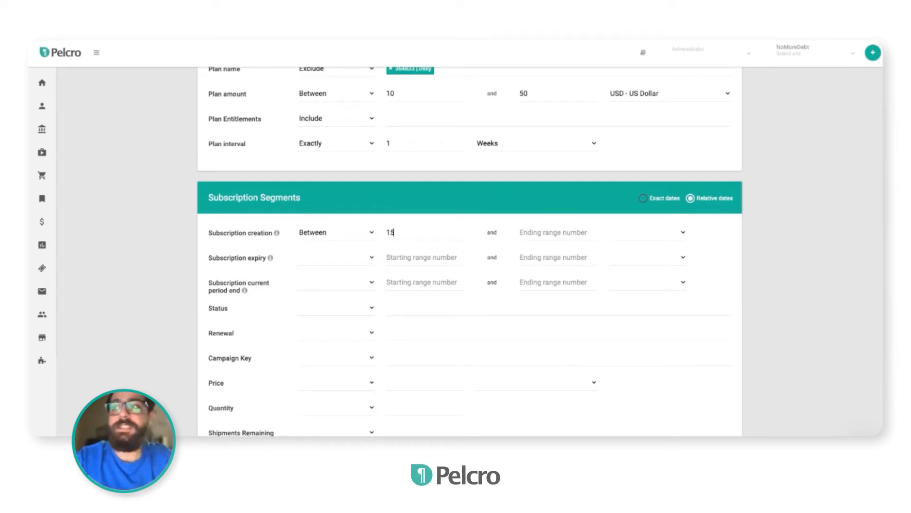
{"action": "left_click", "coordinate": [526, 235]}
{"action": "type", "text": "30"}
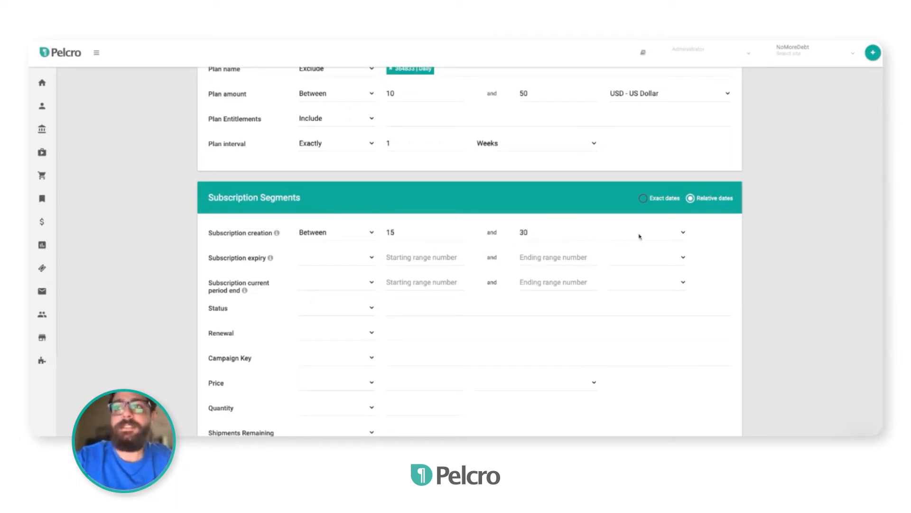
{"action": "left_click", "coordinate": [639, 235]}
{"action": "left_click", "coordinate": [637, 245]}
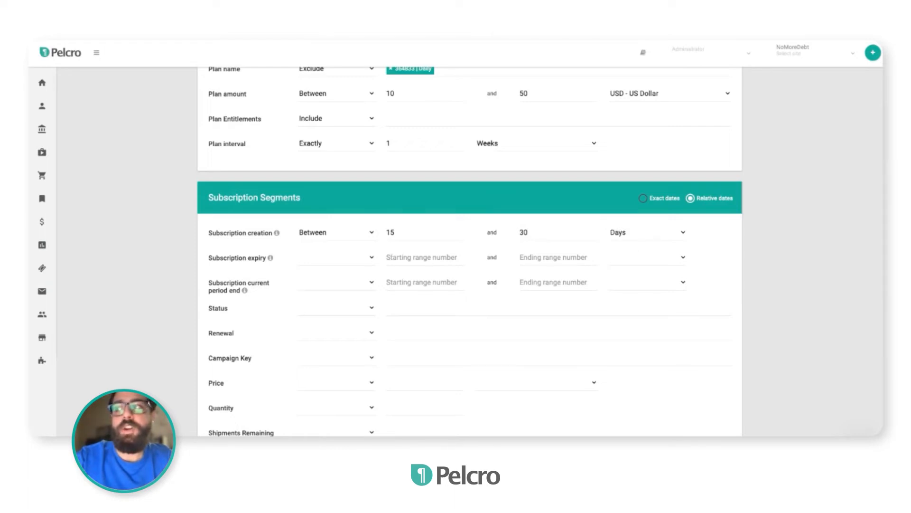
Set subscription expiry to exactly 45 Weeks
{"action": "left_click", "coordinate": [330, 261]}
{"action": "left_click", "coordinate": [331, 280]}
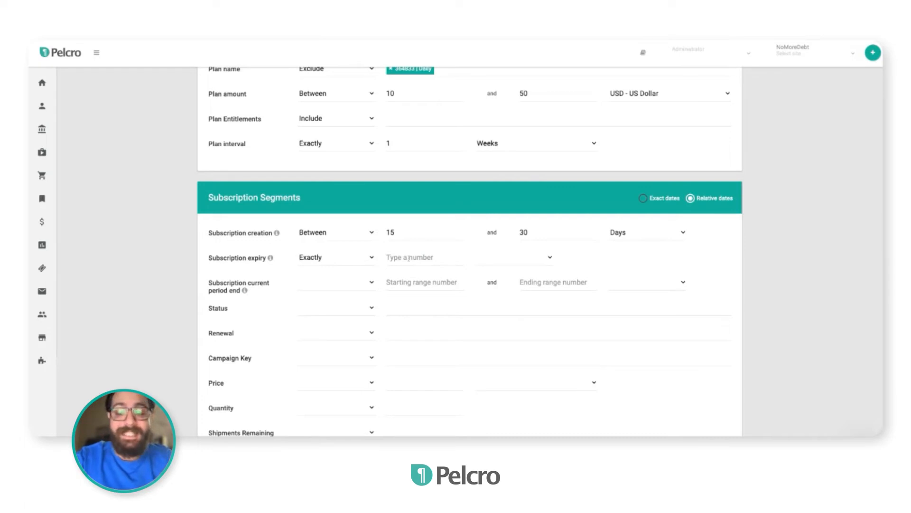
{"action": "type", "text": "45"}
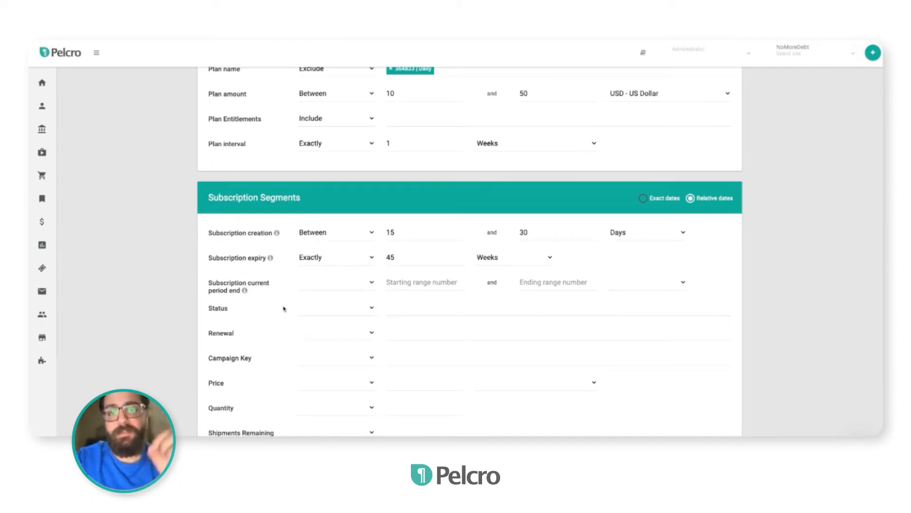
Set the subscription status segment to include Active
{"action": "scroll", "coordinate": [284, 309], "scroll_direction": "down", "scroll_amount": 2}
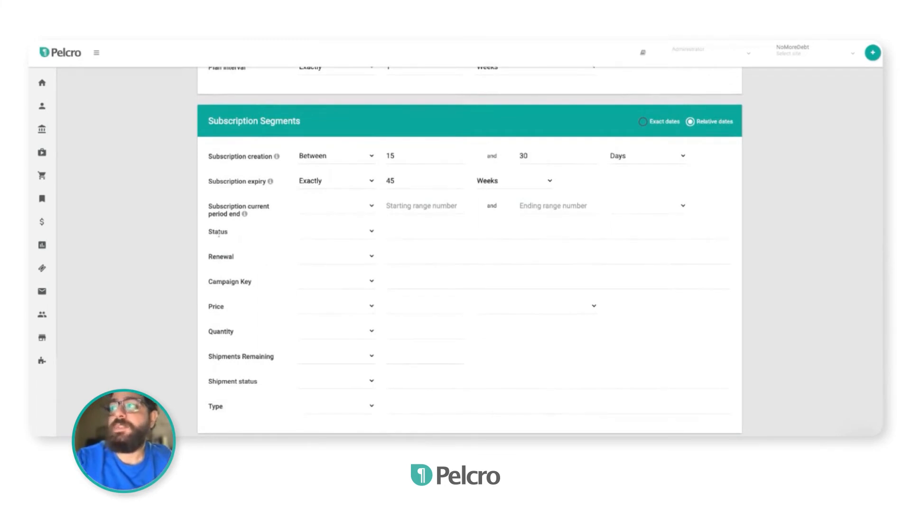
{"action": "left_click", "coordinate": [351, 235]}
{"action": "left_click", "coordinate": [429, 237]}
{"action": "left_click", "coordinate": [421, 251]}
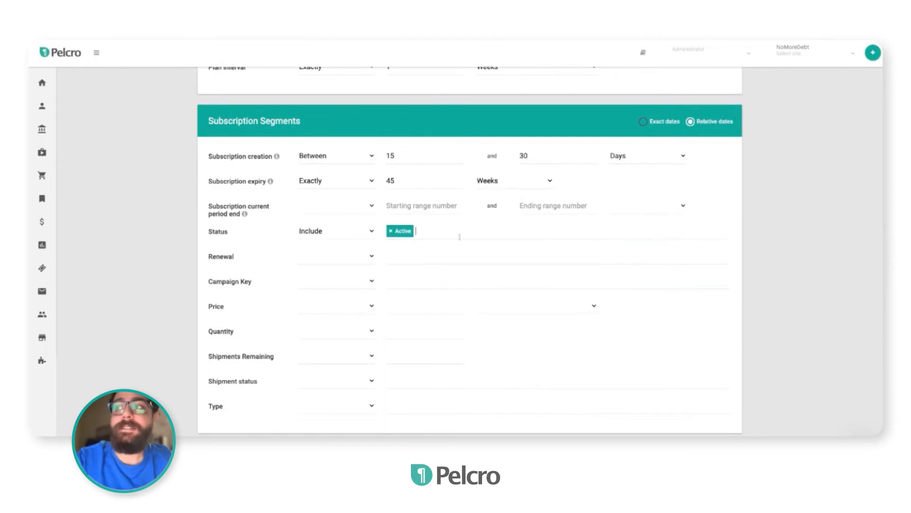
{"action": "left_click", "coordinate": [460, 237]}
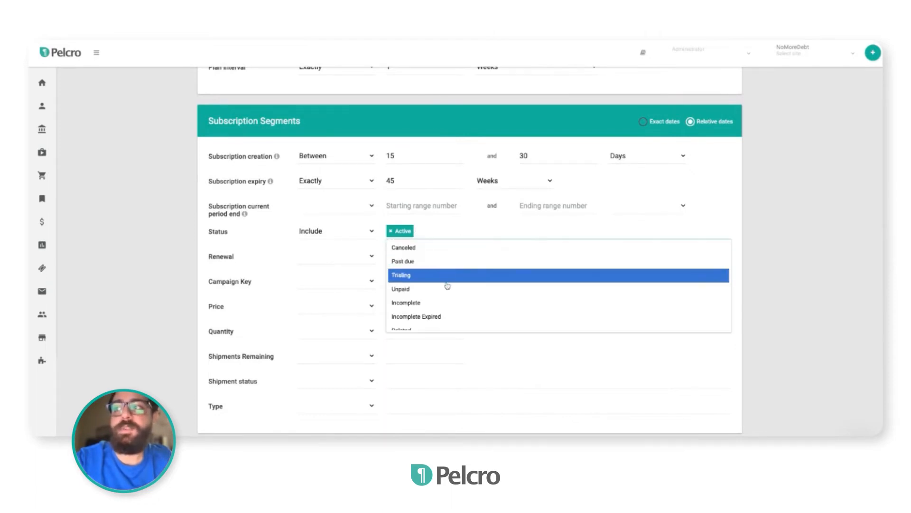
{"action": "scroll", "coordinate": [447, 309], "scroll_direction": "down", "scroll_amount": 1}
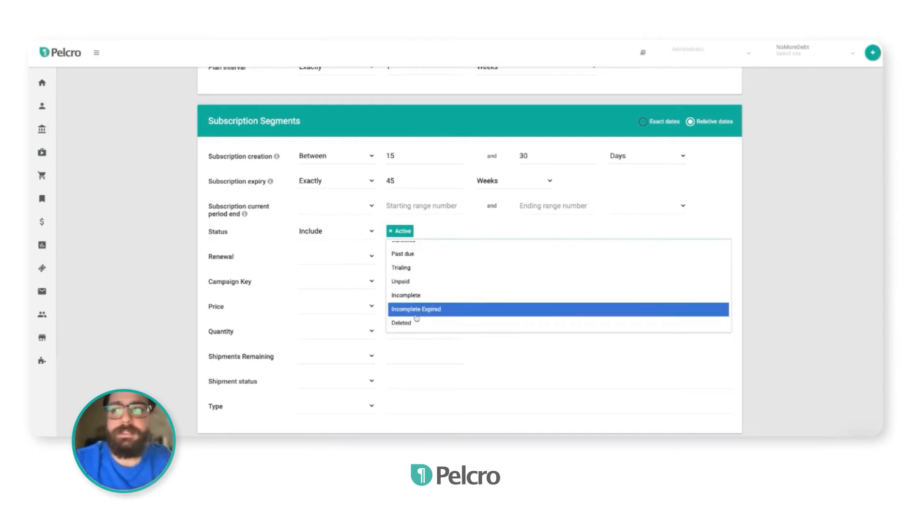
{"action": "key", "text": "Escape"}
Set the renewal segment's condition to Include
{"action": "left_click", "coordinate": [328, 260]}
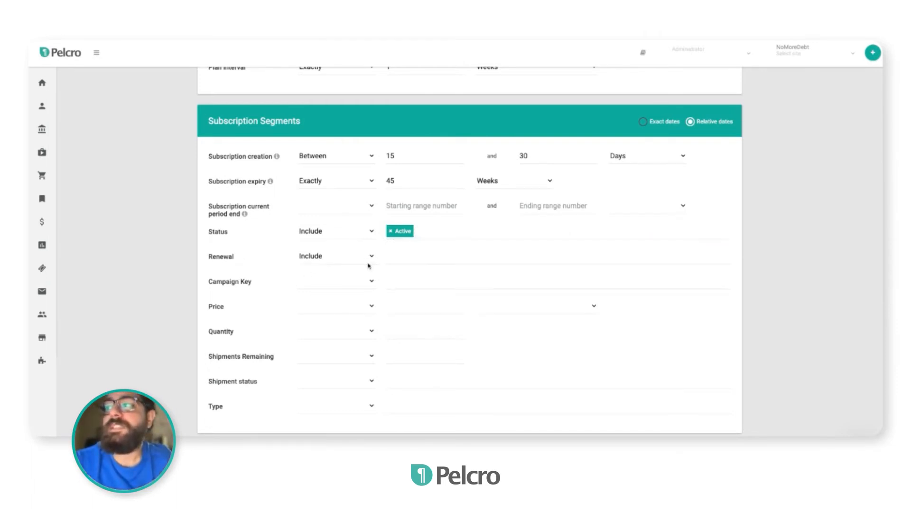
{"action": "left_click", "coordinate": [419, 257]}
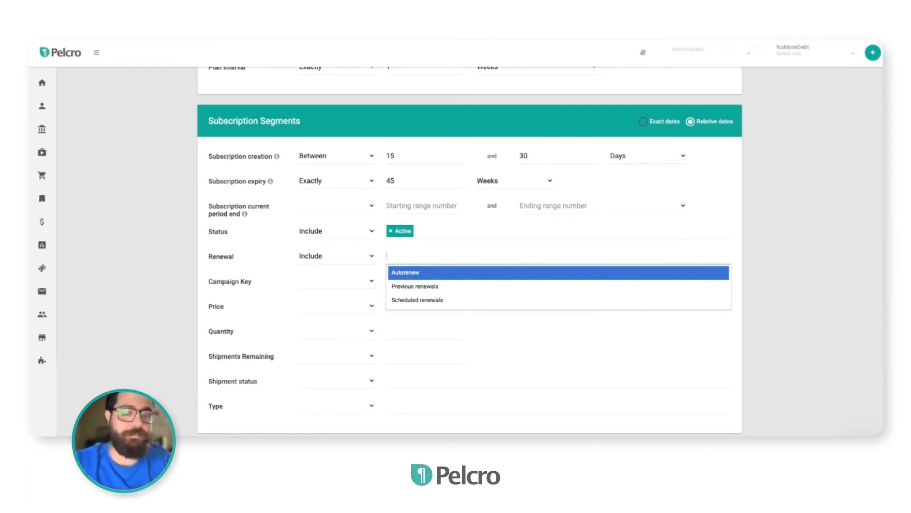
{"action": "left_click", "coordinate": [317, 288]}
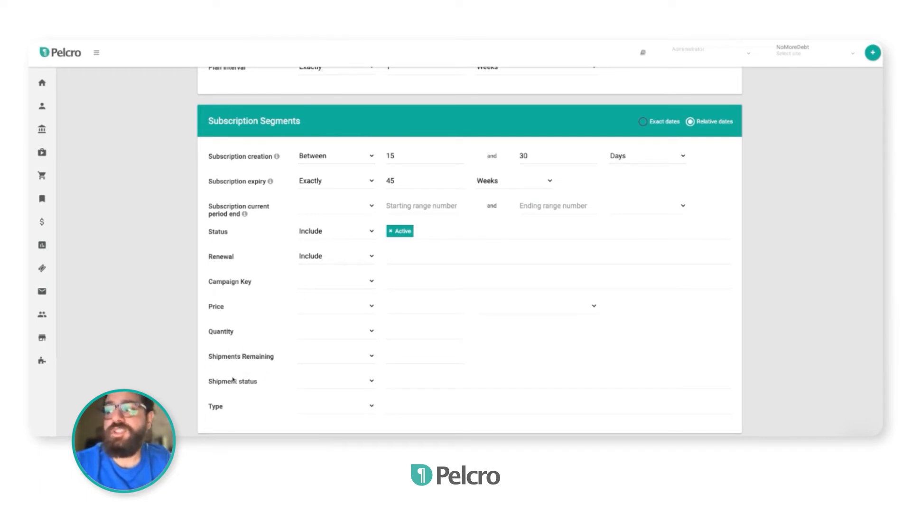
Set the subscription Type segment to include Gifts
{"action": "left_click", "coordinate": [347, 411]}
{"action": "left_click", "coordinate": [346, 423]}
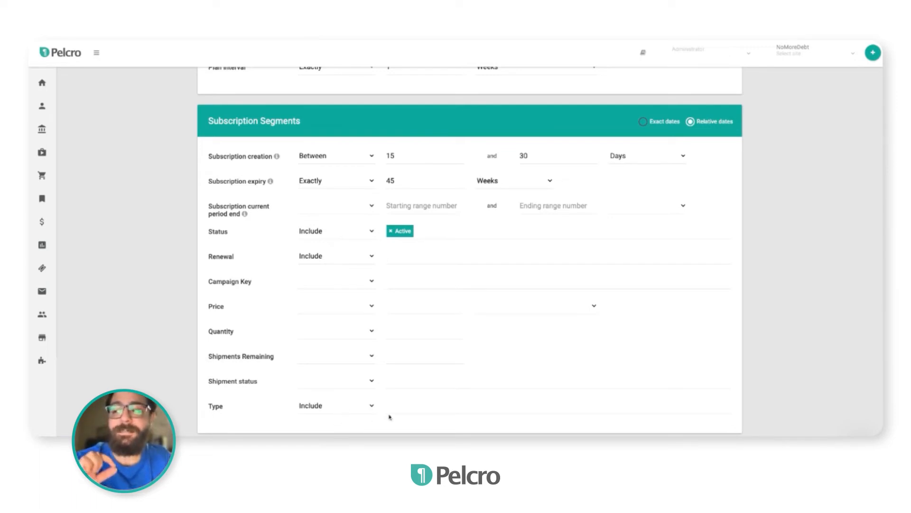
{"action": "left_click", "coordinate": [430, 406]}
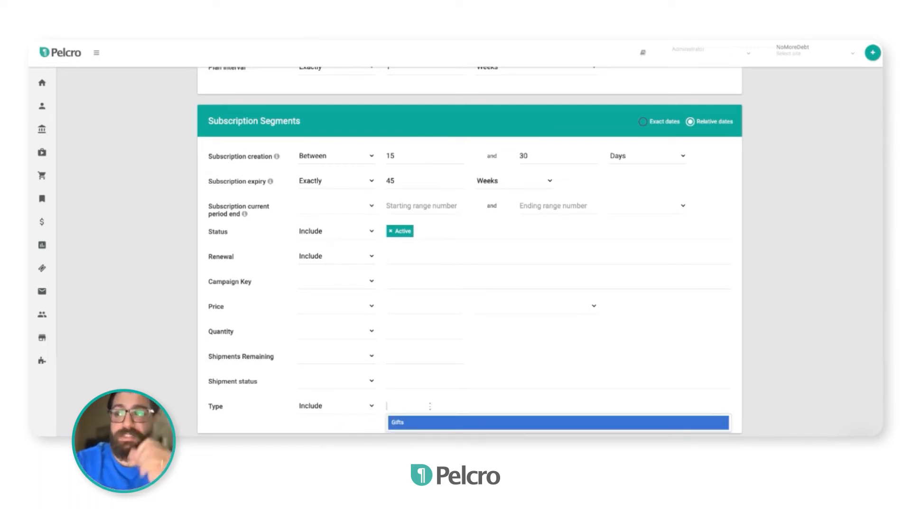
{"action": "left_click", "coordinate": [426, 422]}
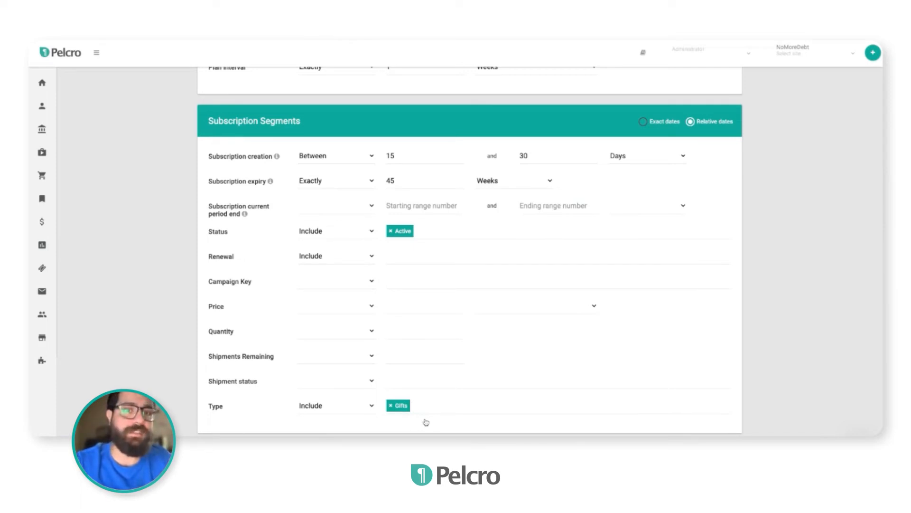
Set the customer email marketing segment to exclude No
{"action": "scroll", "coordinate": [425, 422], "scroll_direction": "down", "scroll_amount": 3}
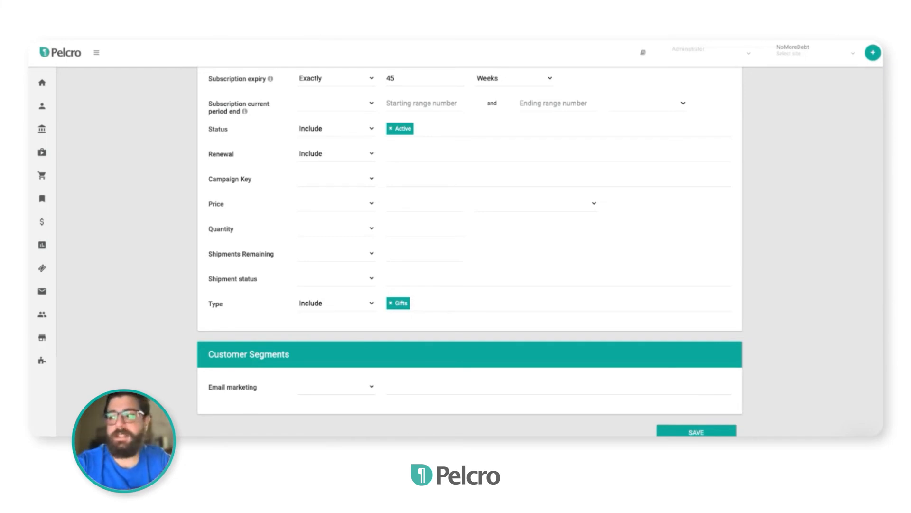
{"action": "left_click", "coordinate": [318, 391]}
{"action": "left_click", "coordinate": [355, 398]}
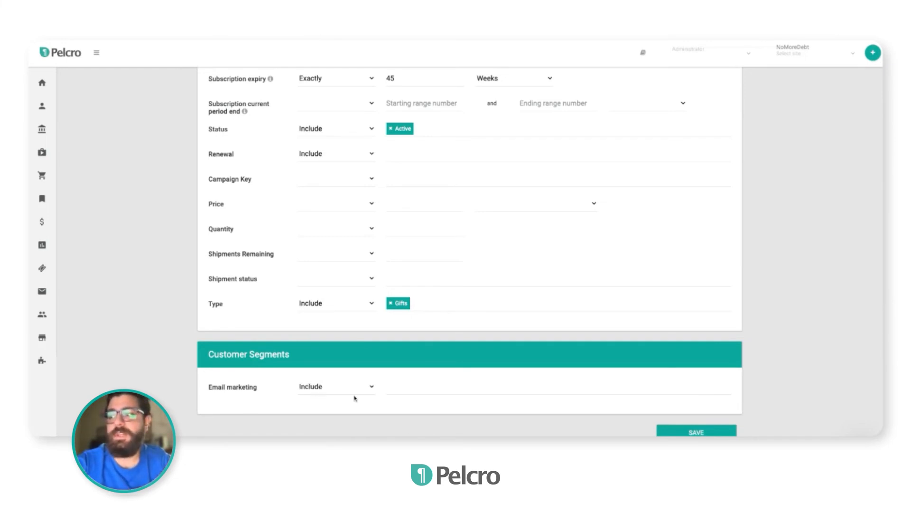
{"action": "left_click", "coordinate": [403, 392]}
{"action": "left_click", "coordinate": [356, 391]}
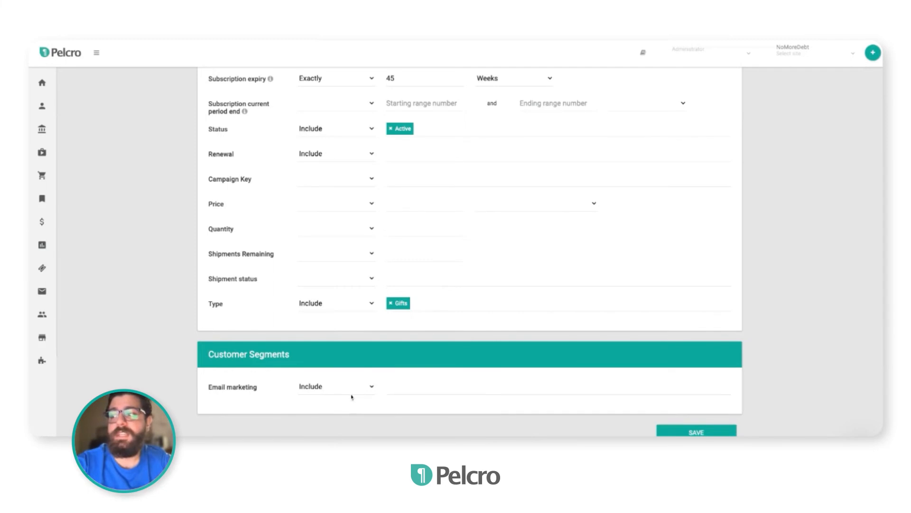
{"action": "left_click", "coordinate": [352, 397]}
{"action": "left_click", "coordinate": [422, 391]}
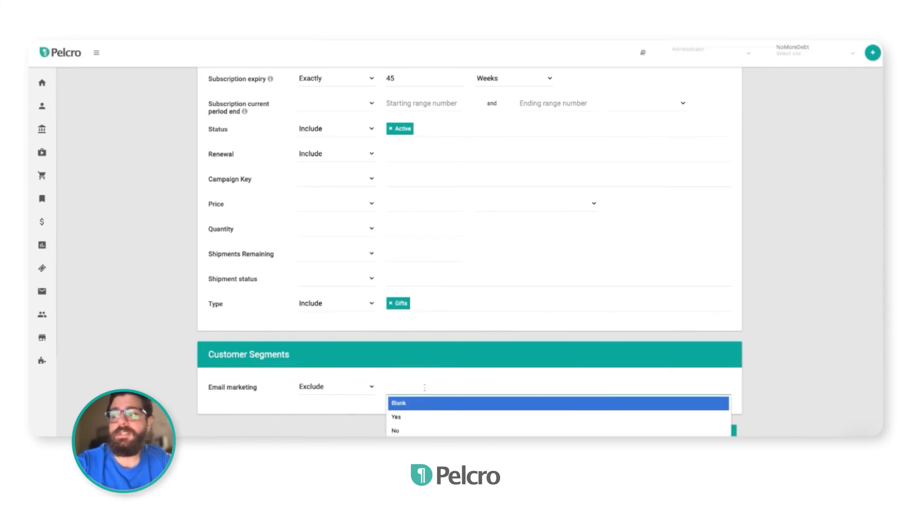
{"action": "left_click", "coordinate": [408, 431]}
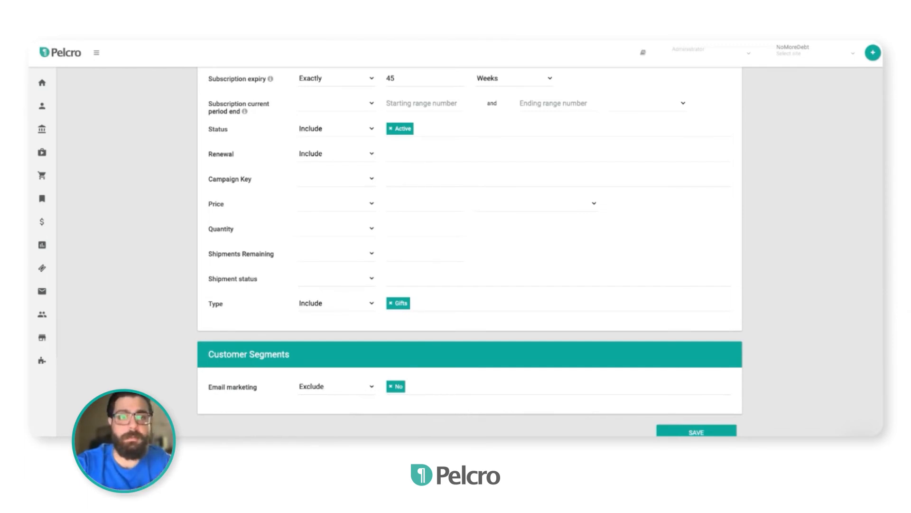
Save the campaign list
{"action": "scroll", "coordinate": [473, 232], "scroll_direction": "up", "scroll_amount": 10}
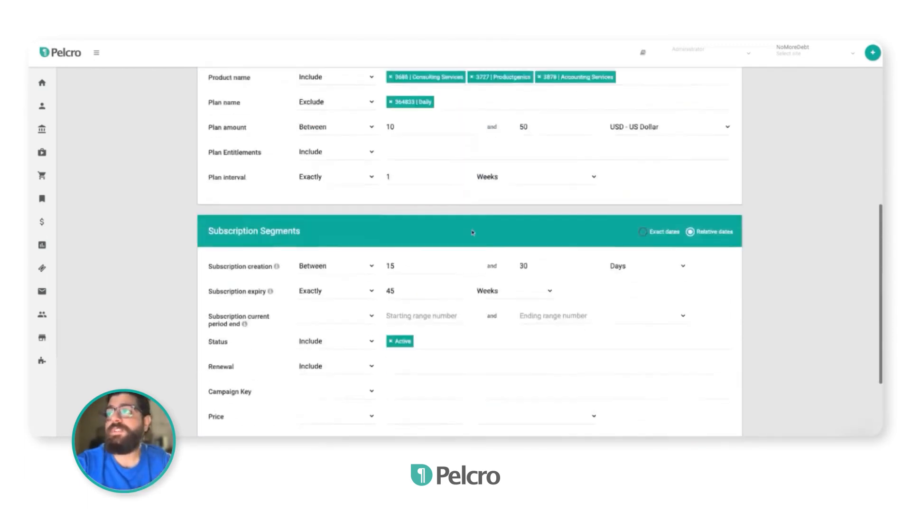
{"action": "scroll", "coordinate": [472, 232], "scroll_direction": "down", "scroll_amount": 15}
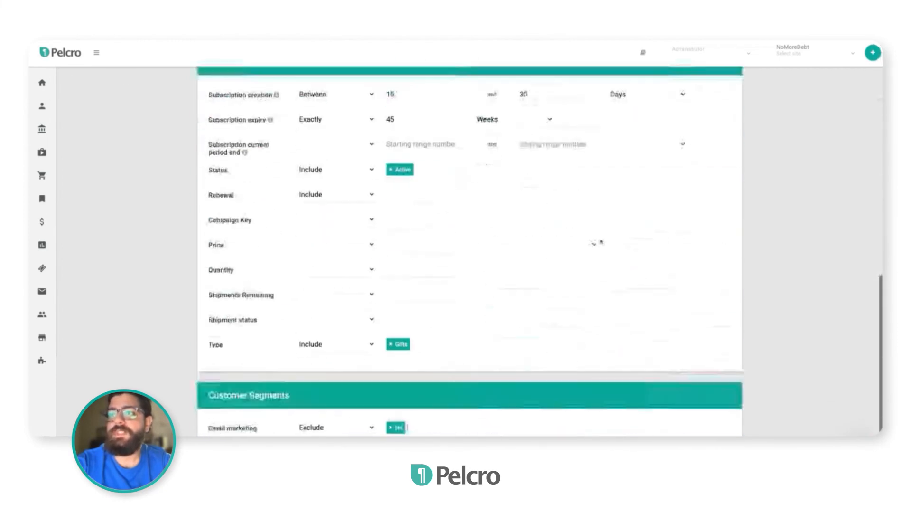
{"action": "left_click", "coordinate": [672, 430]}
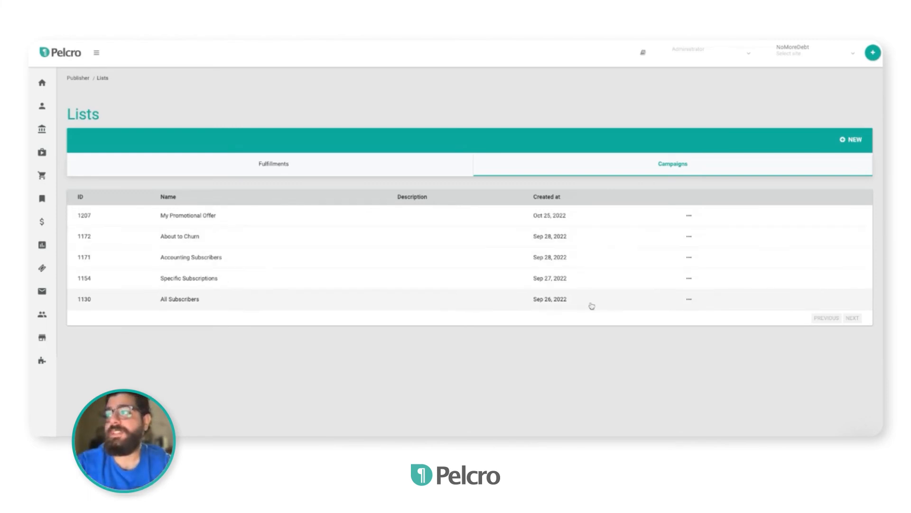
View the details and segments of the All Subscribers campaign list
{"action": "left_click", "coordinate": [688, 300]}
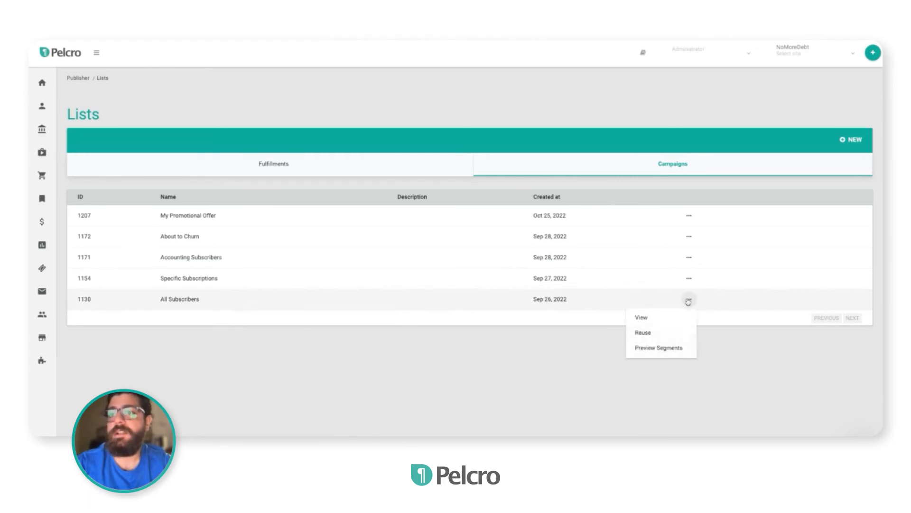
{"action": "left_click", "coordinate": [683, 316]}
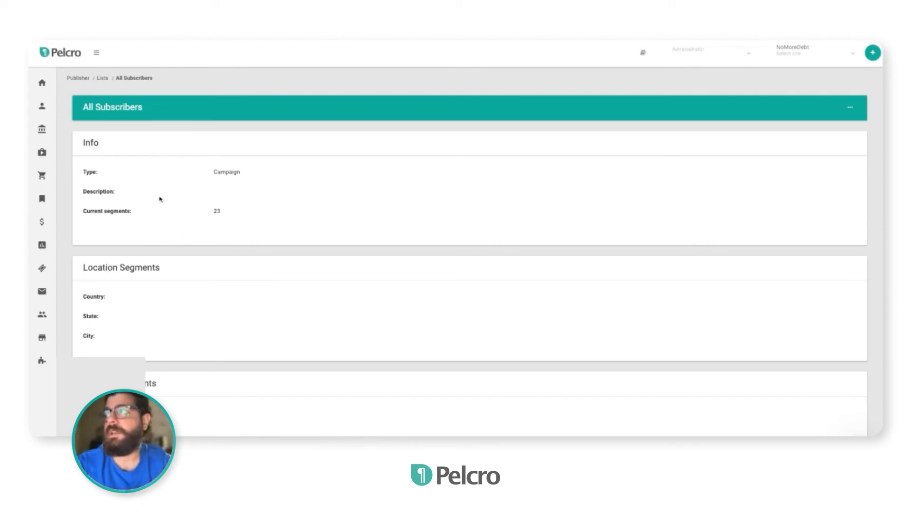
{"action": "scroll", "coordinate": [156, 235], "scroll_direction": "down", "scroll_amount": 2}
{"action": "scroll", "coordinate": [156, 235], "scroll_direction": "down", "scroll_amount": 6}
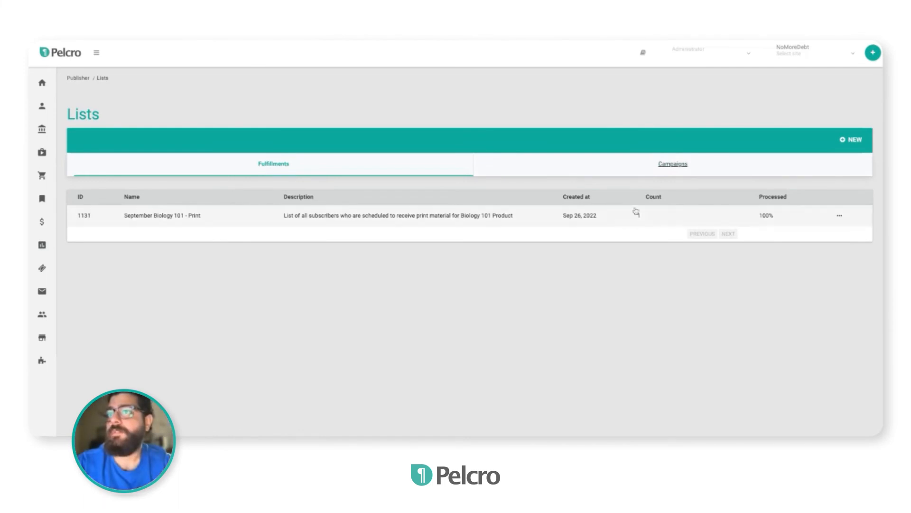
View the details and segments of the Accounting Subscribers campaign list
{"action": "left_click", "coordinate": [673, 165]}
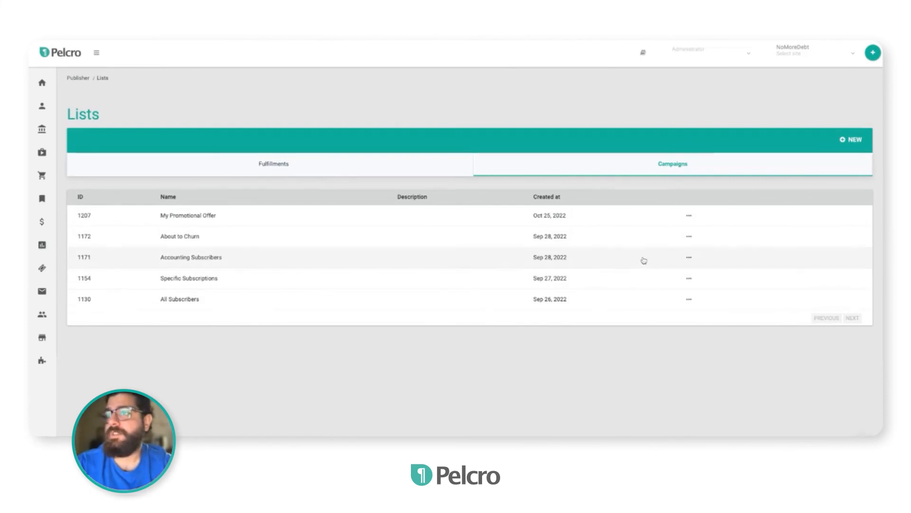
{"action": "left_click", "coordinate": [688, 257]}
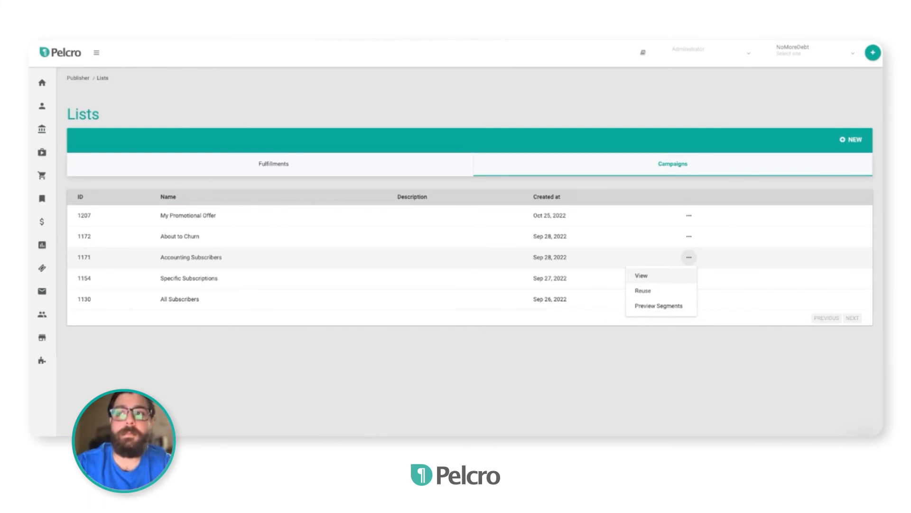
{"action": "left_click", "coordinate": [642, 276]}
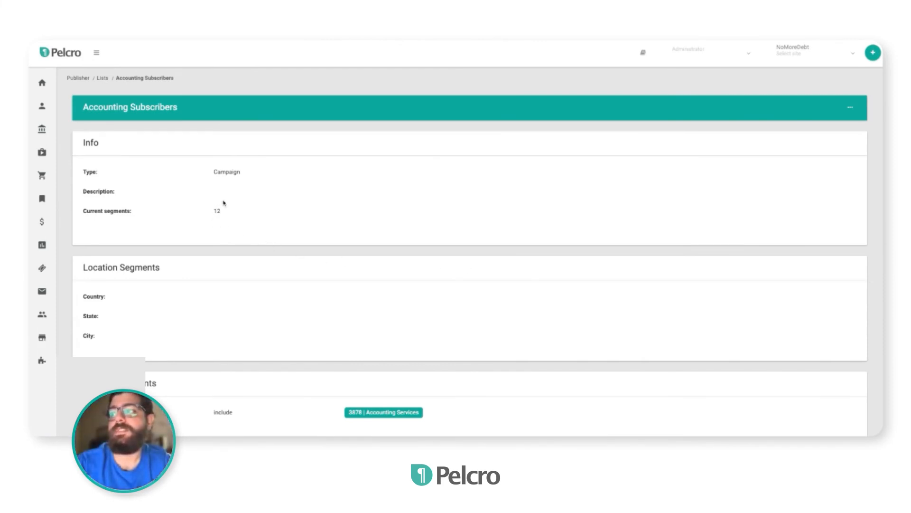
{"action": "scroll", "coordinate": [228, 326], "scroll_direction": "down", "scroll_amount": 2}
{"action": "scroll", "coordinate": [340, 325], "scroll_direction": "down", "scroll_amount": 4}
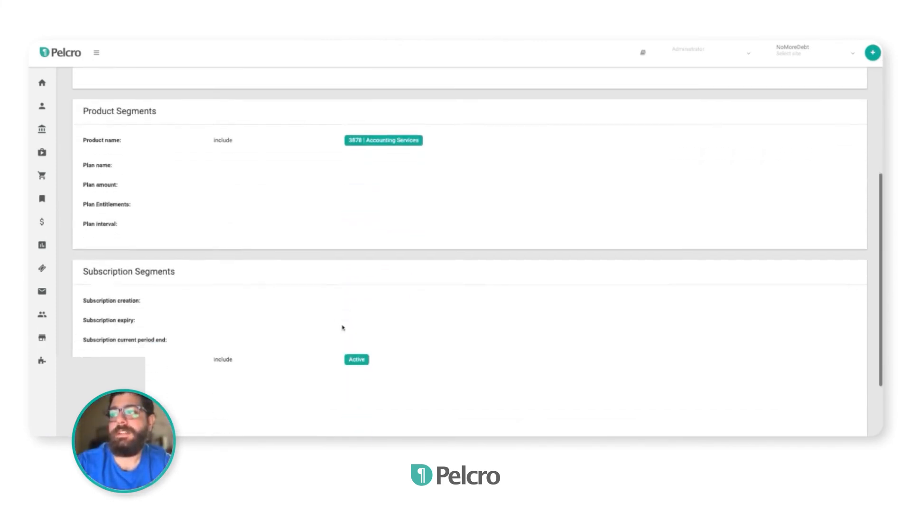
{"action": "scroll", "coordinate": [342, 328], "scroll_direction": "down", "scroll_amount": 2}
{"action": "scroll", "coordinate": [342, 327], "scroll_direction": "up", "scroll_amount": 8}
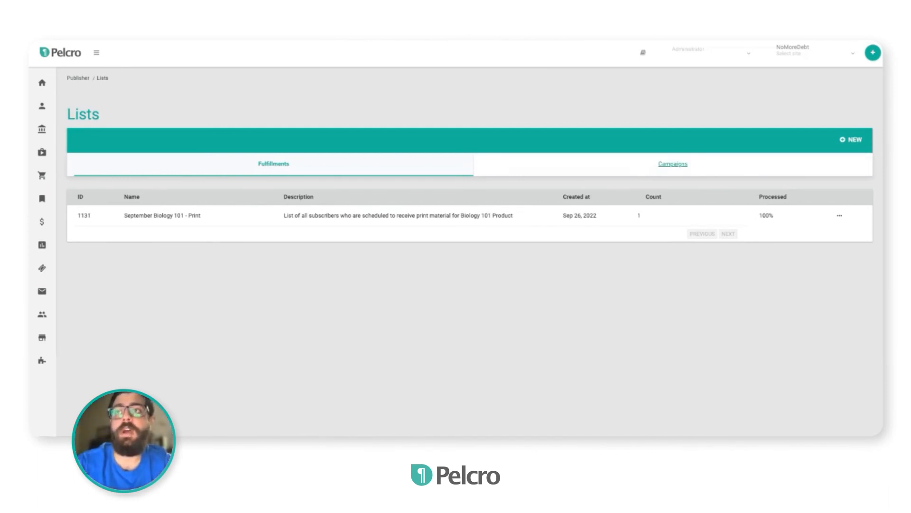
Open the Accounting Subscribers list for reuse and review its prefilled segments
{"action": "left_click", "coordinate": [711, 169]}
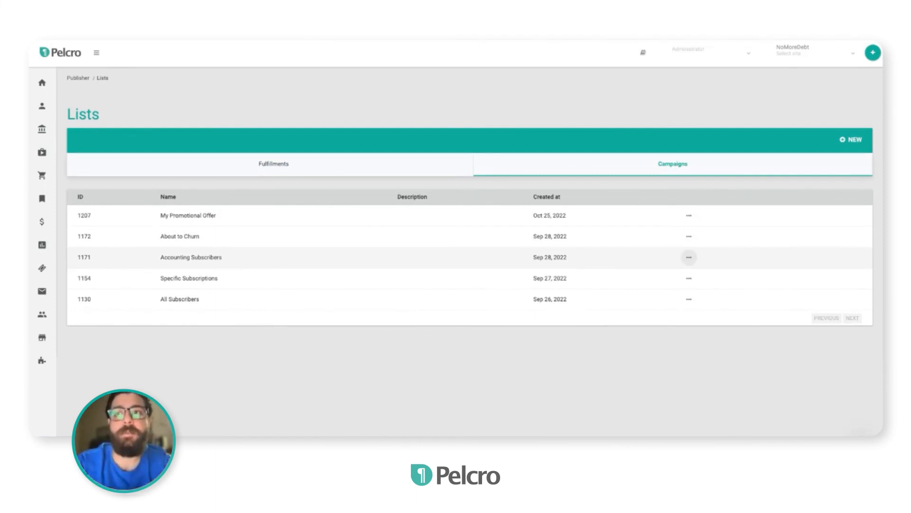
{"action": "left_click", "coordinate": [689, 257]}
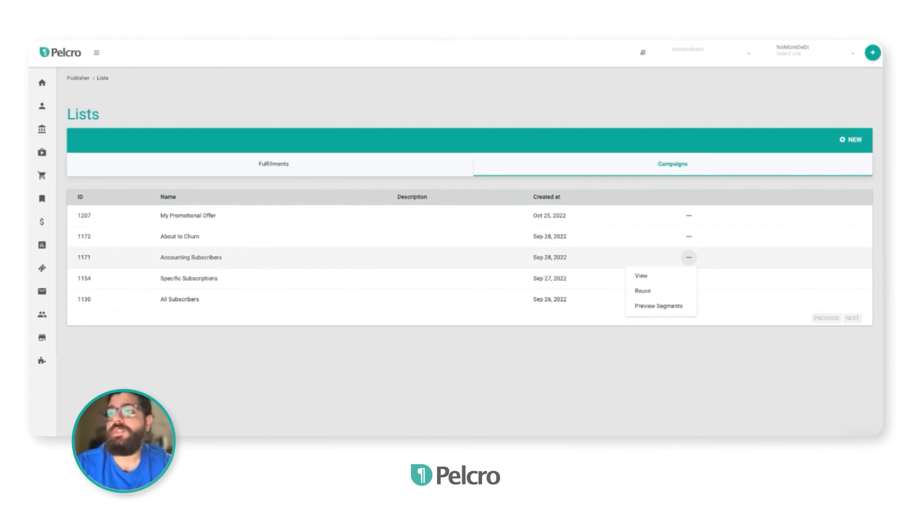
{"action": "left_click", "coordinate": [668, 296]}
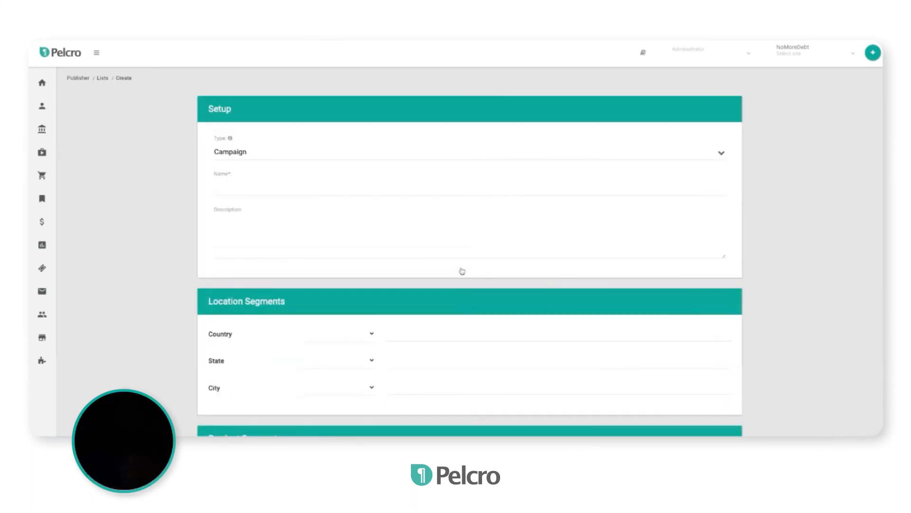
{"action": "scroll", "coordinate": [463, 271], "scroll_direction": "down", "scroll_amount": 5}
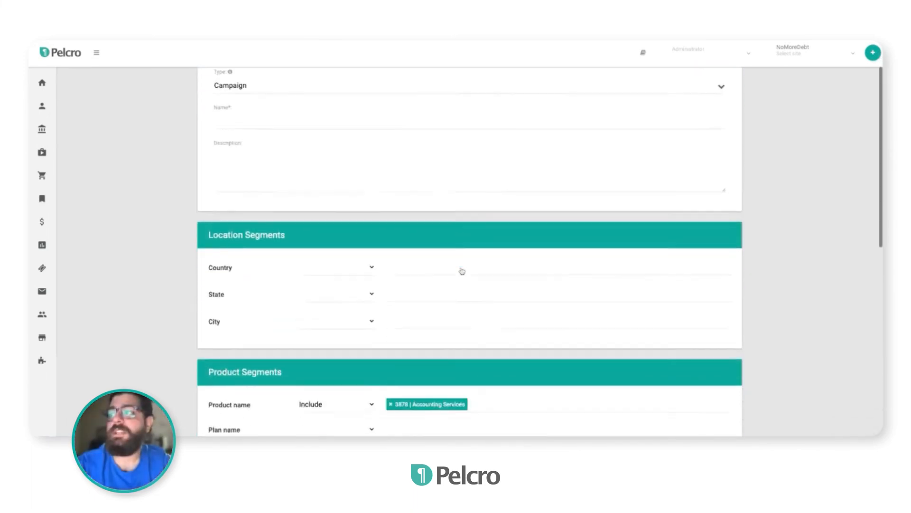
{"action": "scroll", "coordinate": [441, 261], "scroll_direction": "down", "scroll_amount": 3}
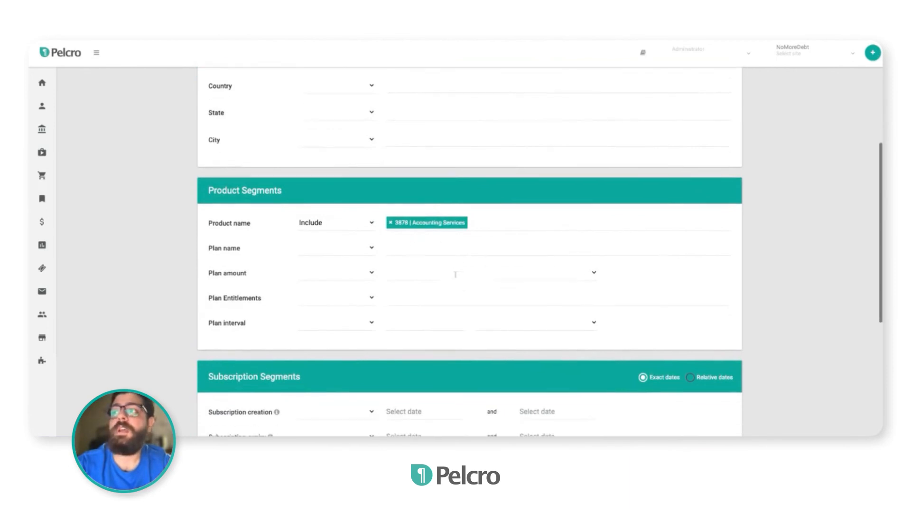
{"action": "scroll", "coordinate": [456, 272], "scroll_direction": "down", "scroll_amount": 1}
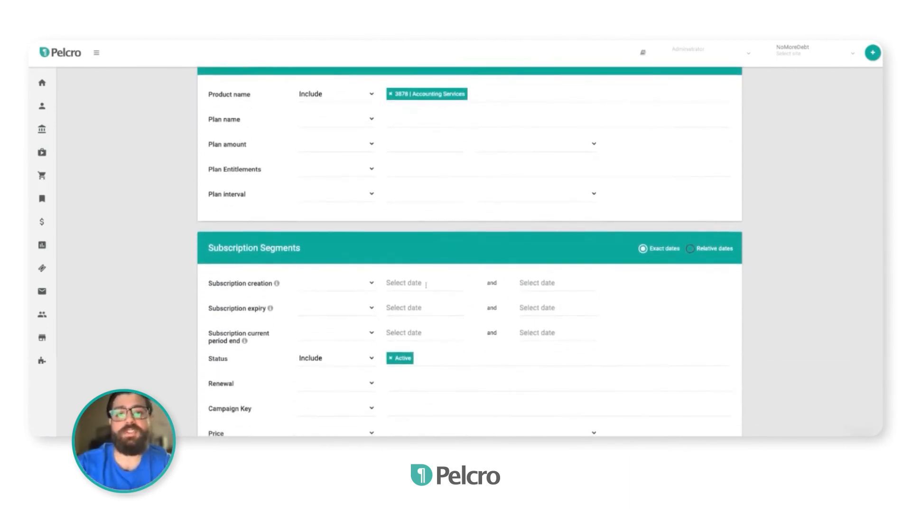
{"action": "scroll", "coordinate": [407, 283], "scroll_direction": "up", "scroll_amount": 10}
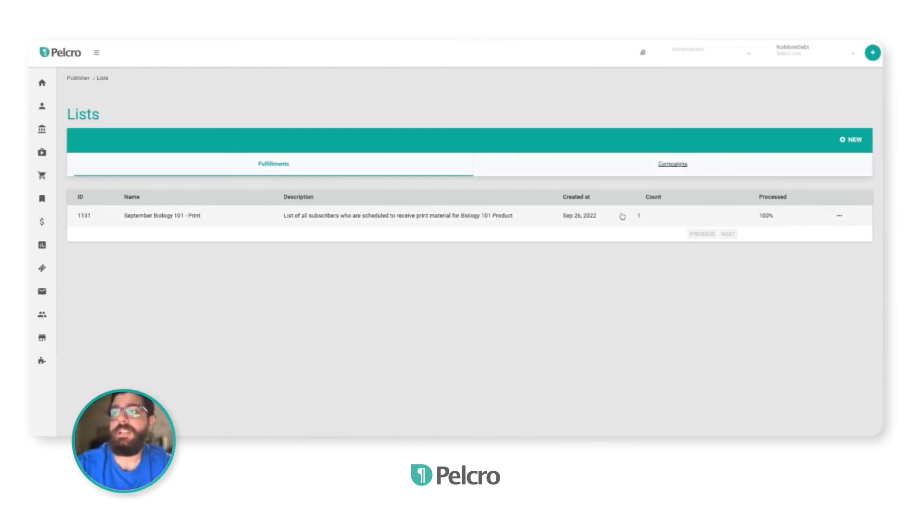
Export the September Biology 101 - Print fulfillment list
{"action": "left_click", "coordinate": [673, 167]}
{"action": "left_click", "coordinate": [689, 237]}
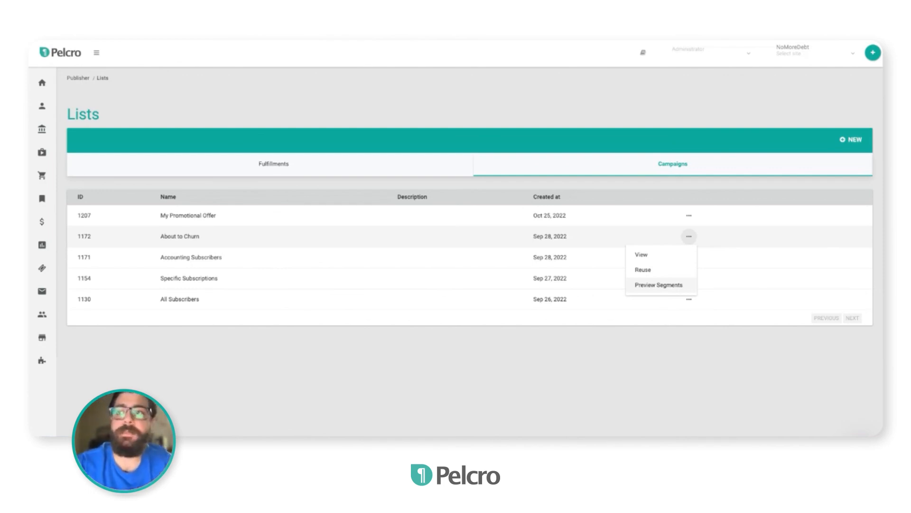
{"action": "left_click", "coordinate": [354, 175]}
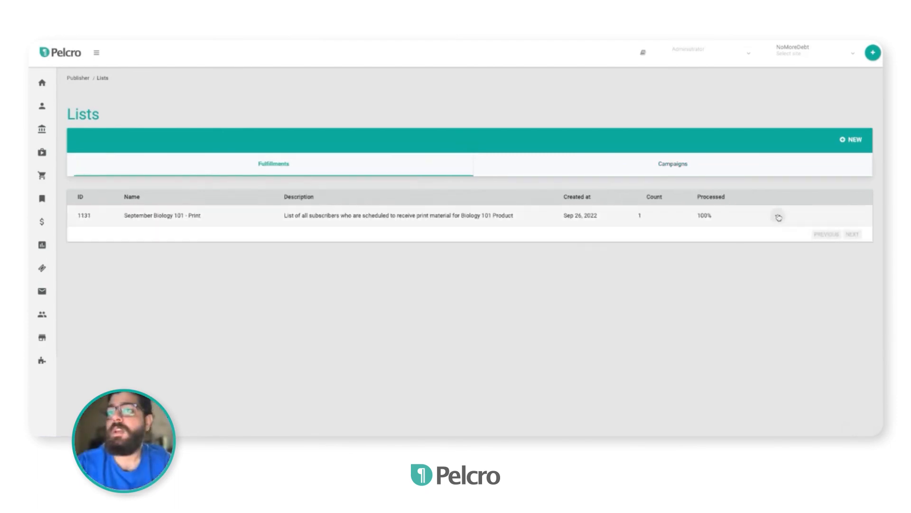
{"action": "left_click", "coordinate": [778, 217]}
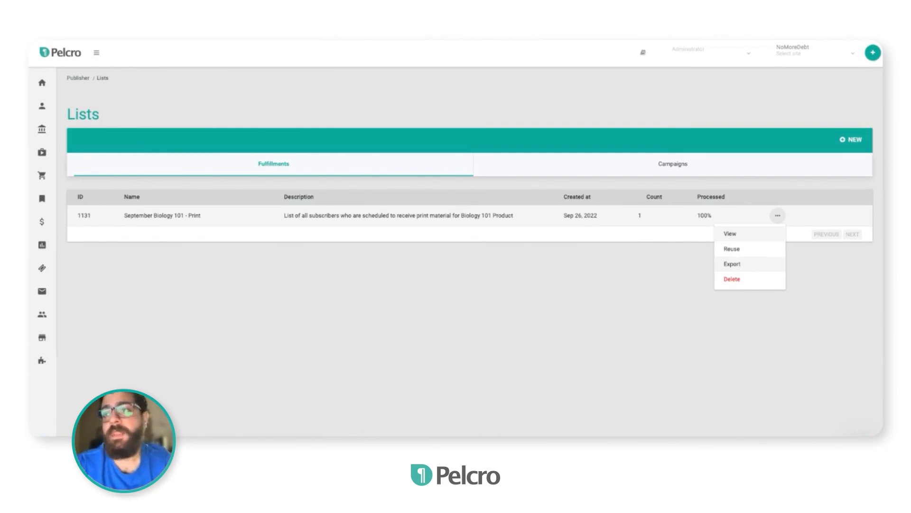
{"action": "left_click", "coordinate": [733, 264]}
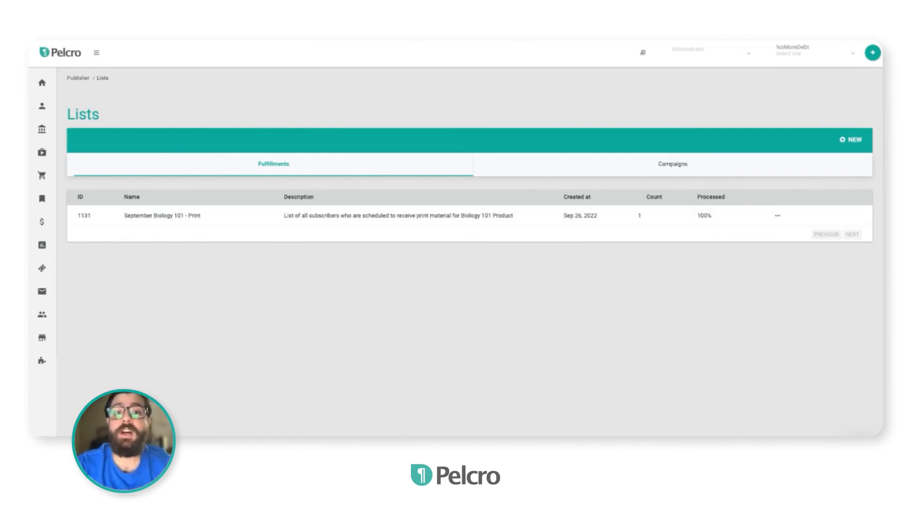